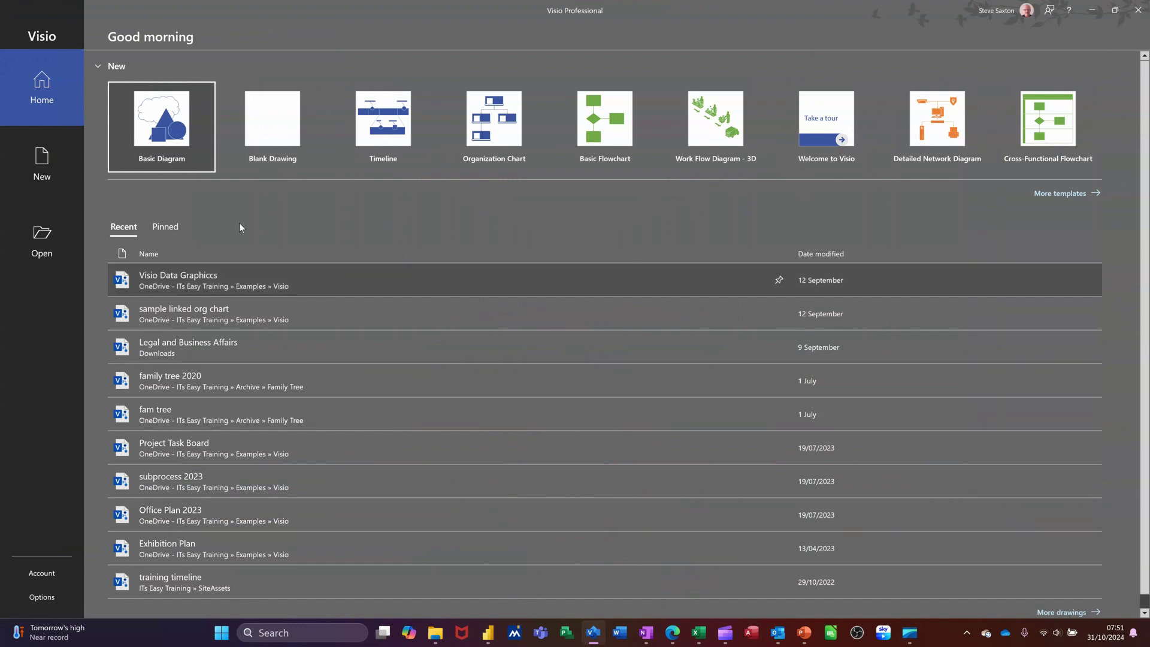
Step: Create a new drawing from the Timeline template in Metric Units
{"action": "left_click", "coordinate": [376, 119]}
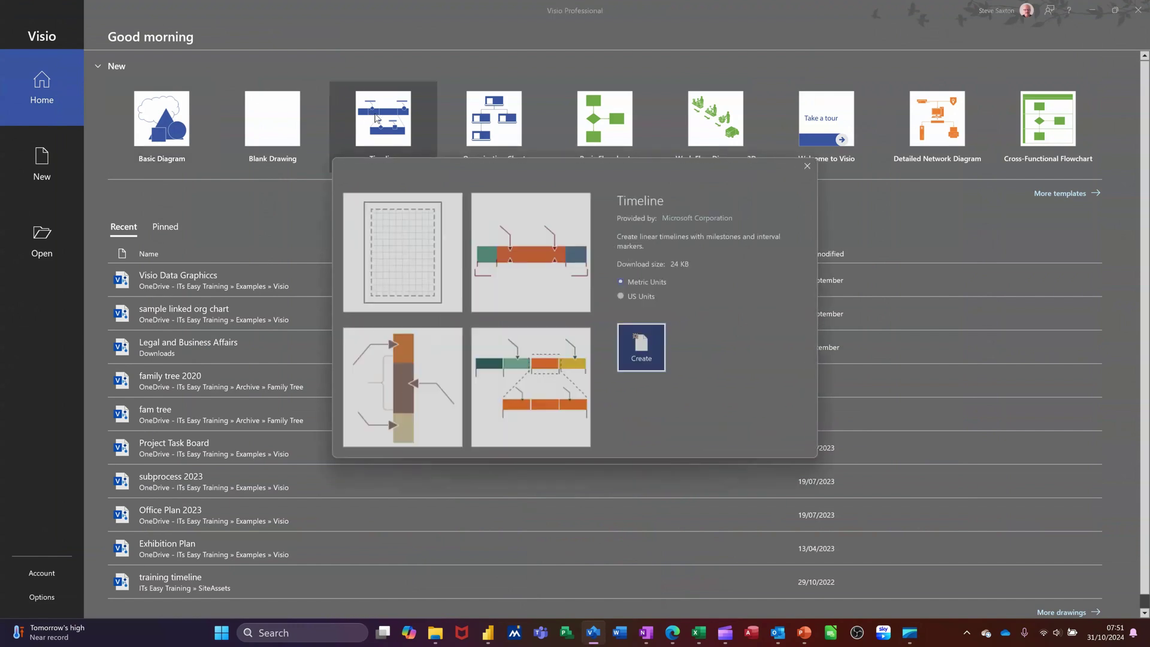
{"action": "left_click", "coordinate": [395, 257]}
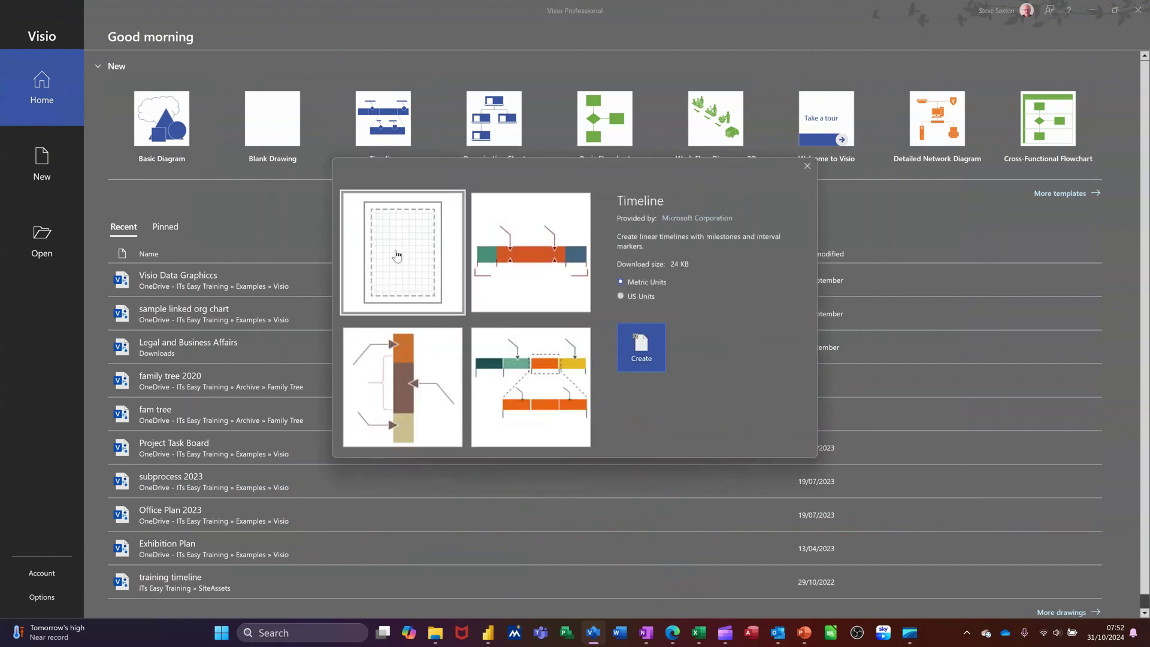
{"action": "left_click", "coordinate": [641, 348]}
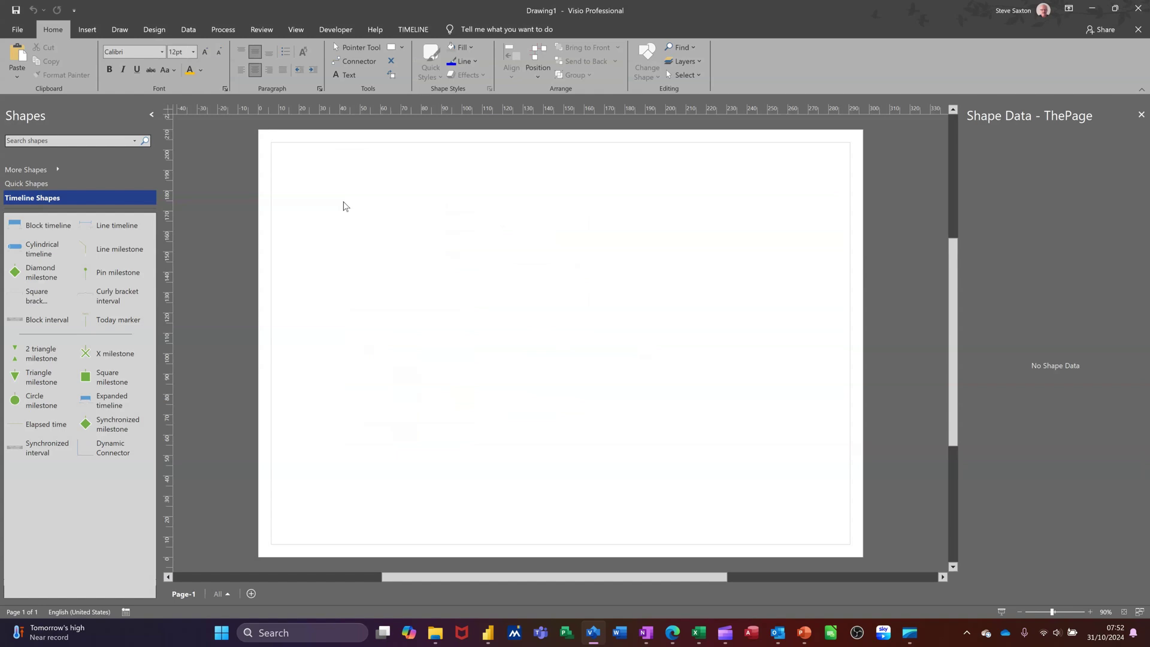
Step: Show the full Timeline Shapes stencil and bring up the TIMELINE ribbon commands
{"action": "left_click", "coordinate": [39, 185]}
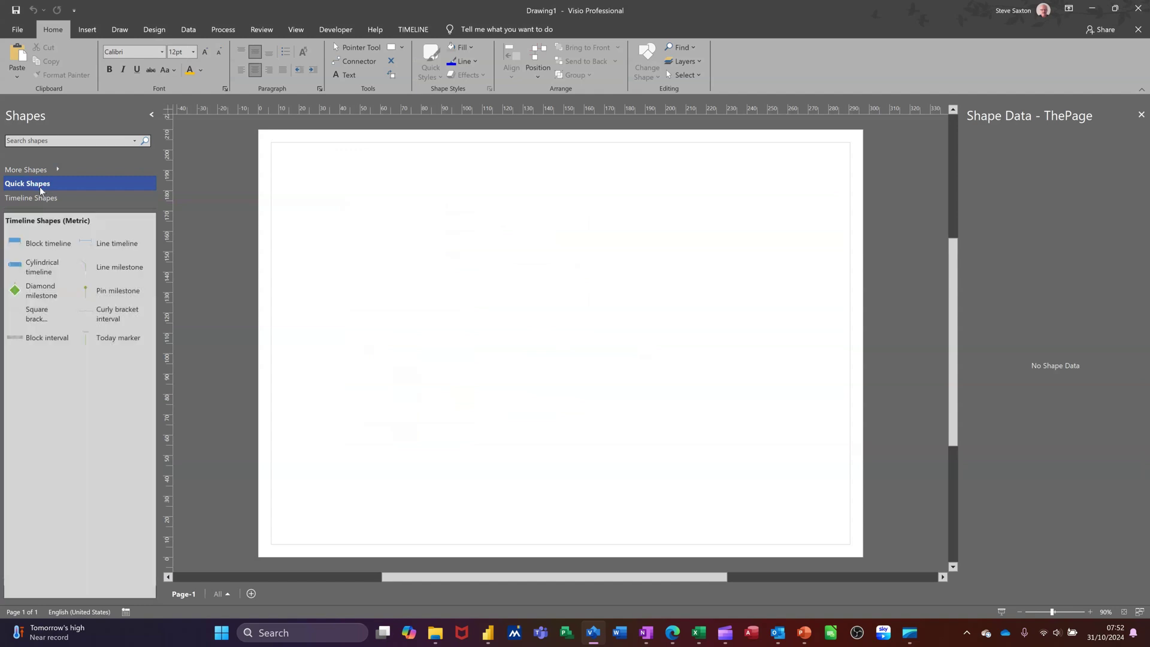
{"action": "left_click", "coordinate": [41, 199]}
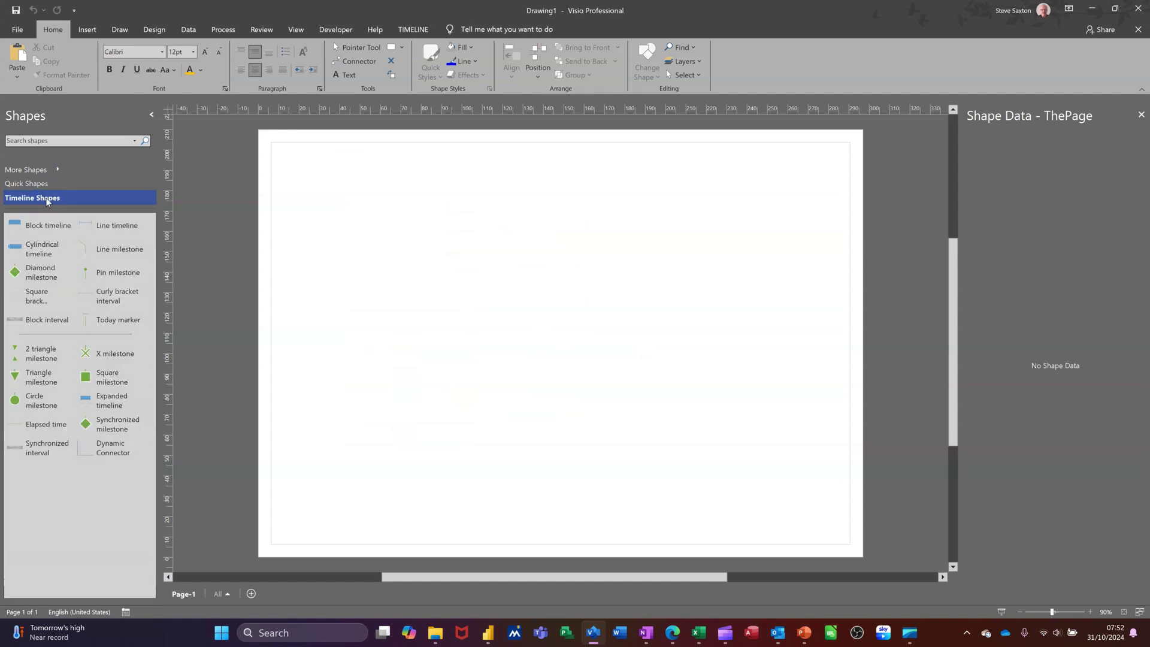
{"action": "left_click", "coordinate": [416, 33]}
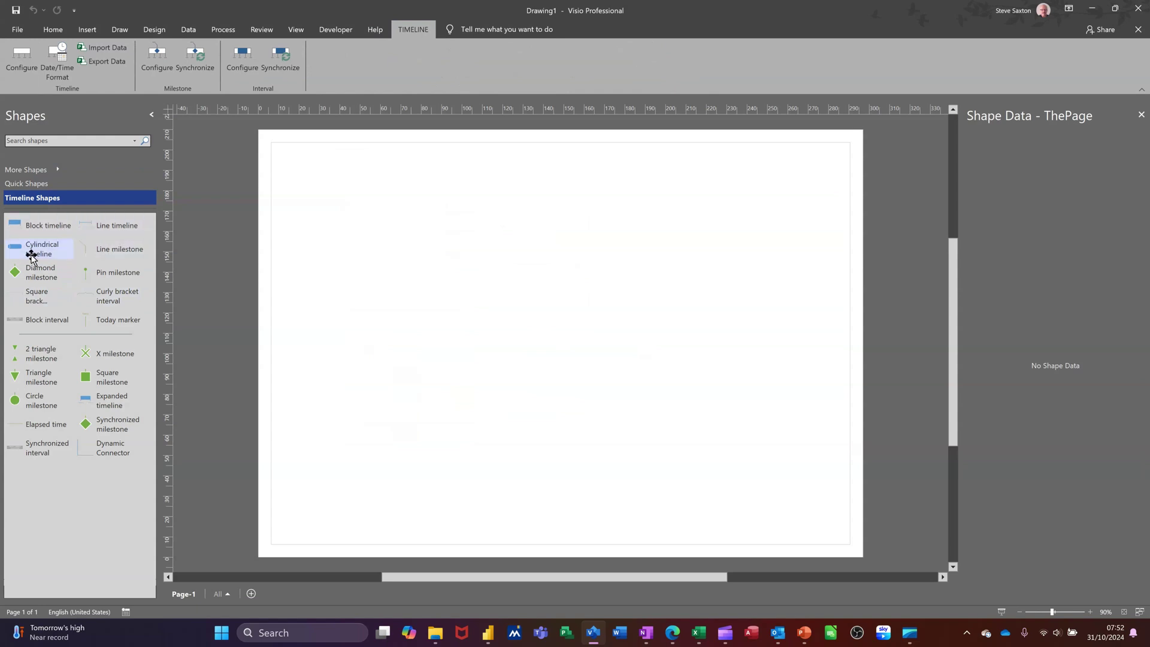
Step: Place a cylindrical timeline from 03/10/2024 to 03/04/2025 with a Months time scale
{"action": "left_click_drag", "start_coordinate": [31, 256], "coordinate": [549, 234]}
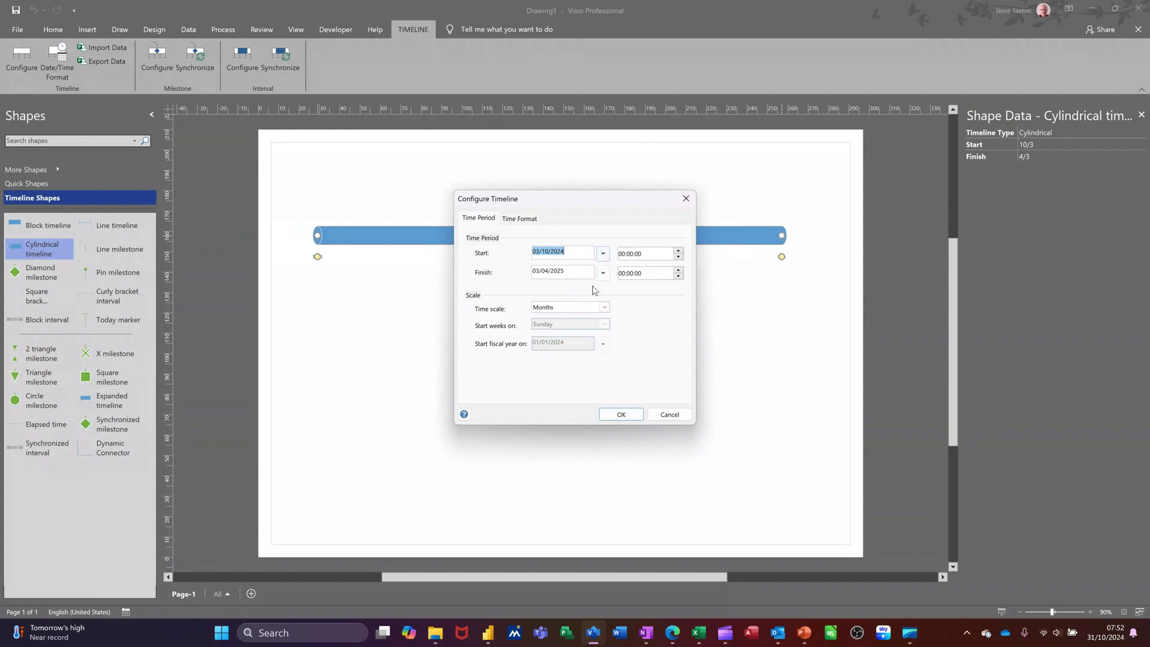
{"action": "left_click", "coordinate": [604, 308]}
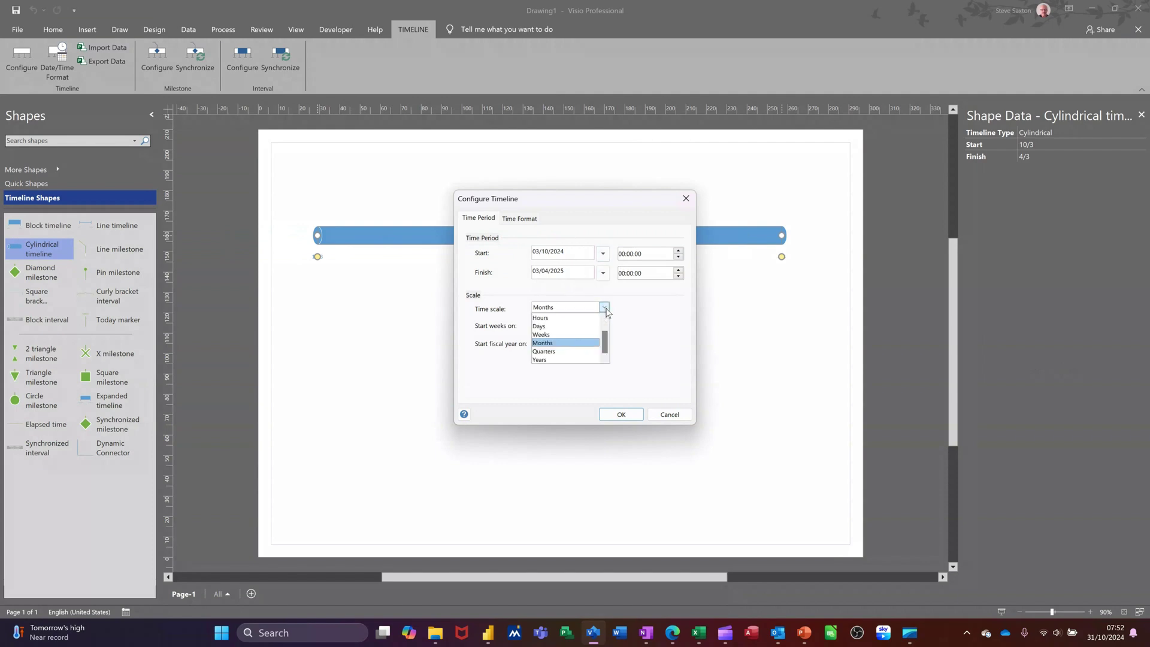
{"action": "left_click", "coordinate": [605, 308]}
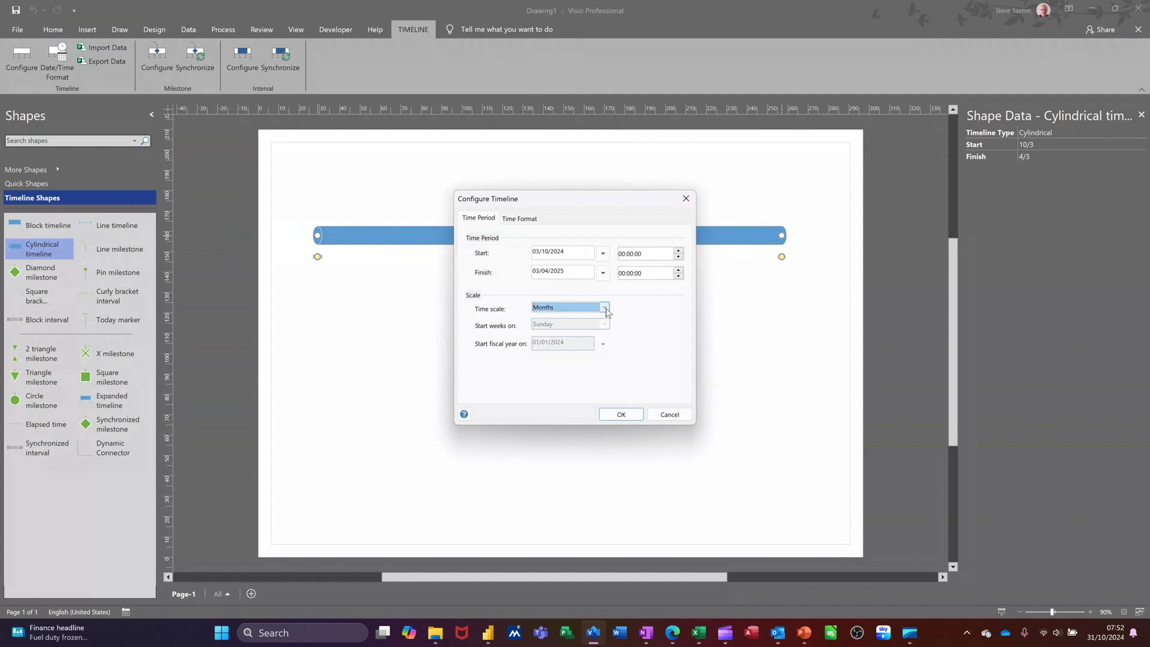
{"action": "left_click", "coordinate": [516, 220]}
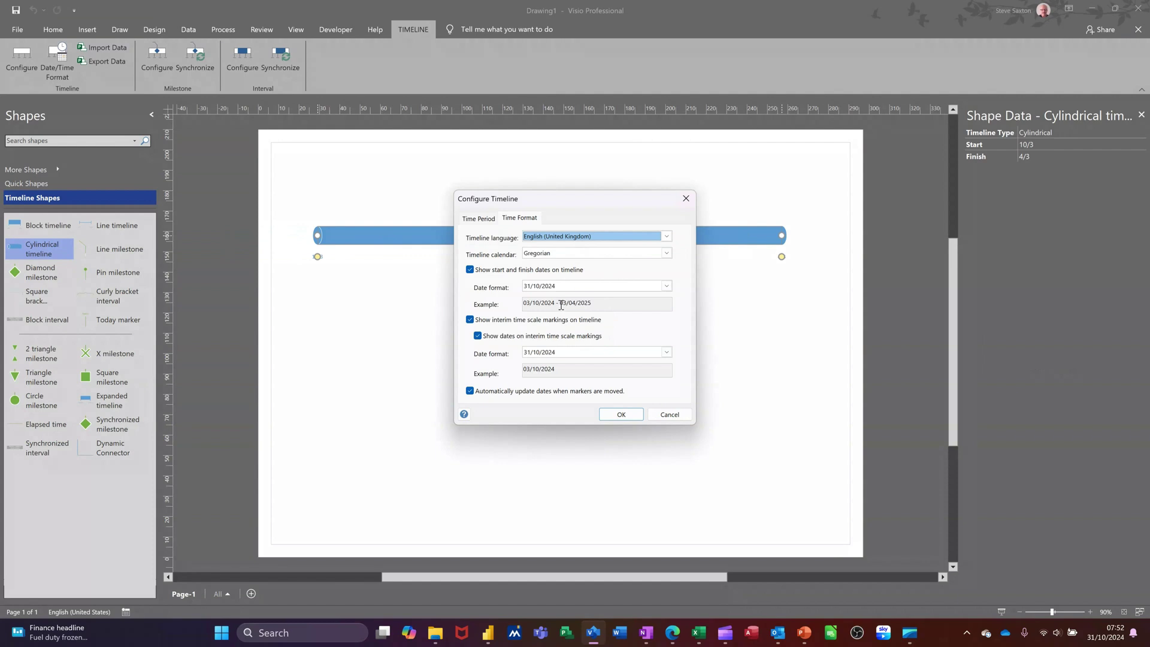
{"action": "left_click", "coordinate": [605, 420]}
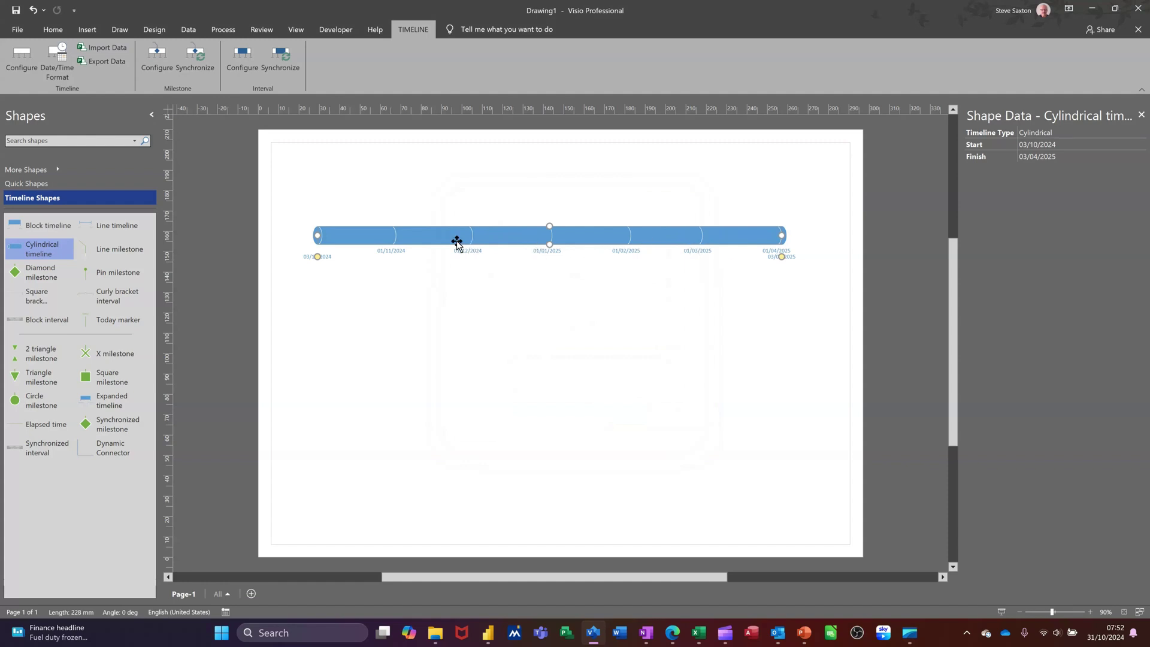
Step: Add an arrowhead to the end of the cylindrical timeline bar
{"action": "right_click", "coordinate": [724, 236]}
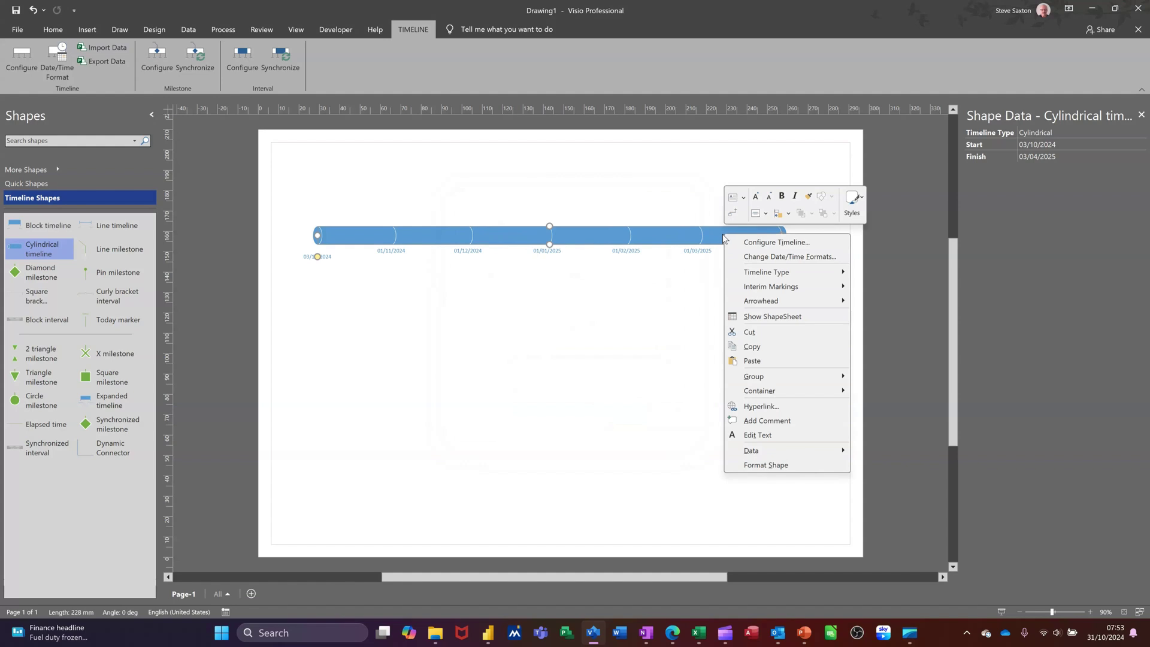
{"action": "mouse_move", "coordinate": [758, 292]}
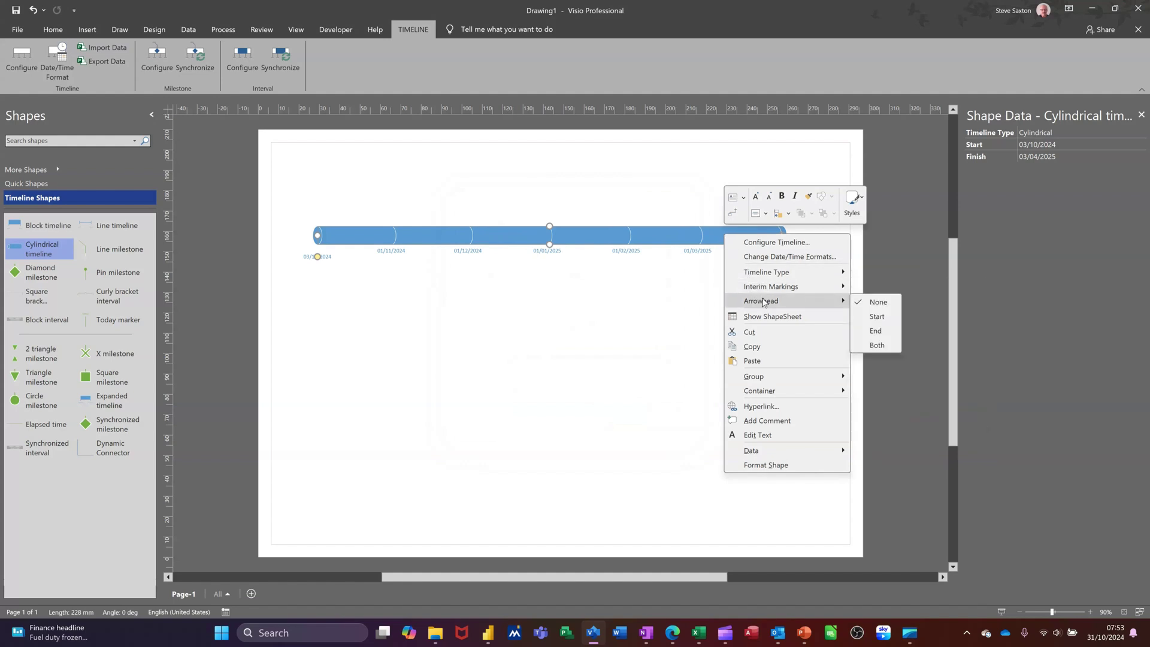
{"action": "left_click", "coordinate": [874, 334]}
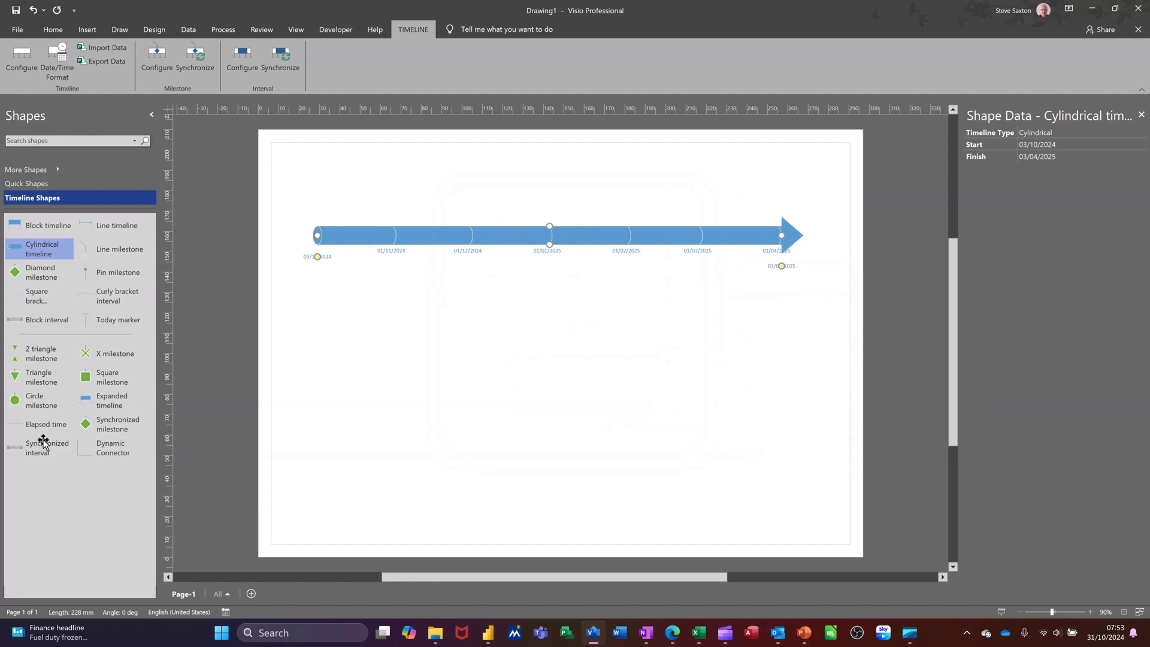
{"action": "left_click", "coordinate": [42, 254]}
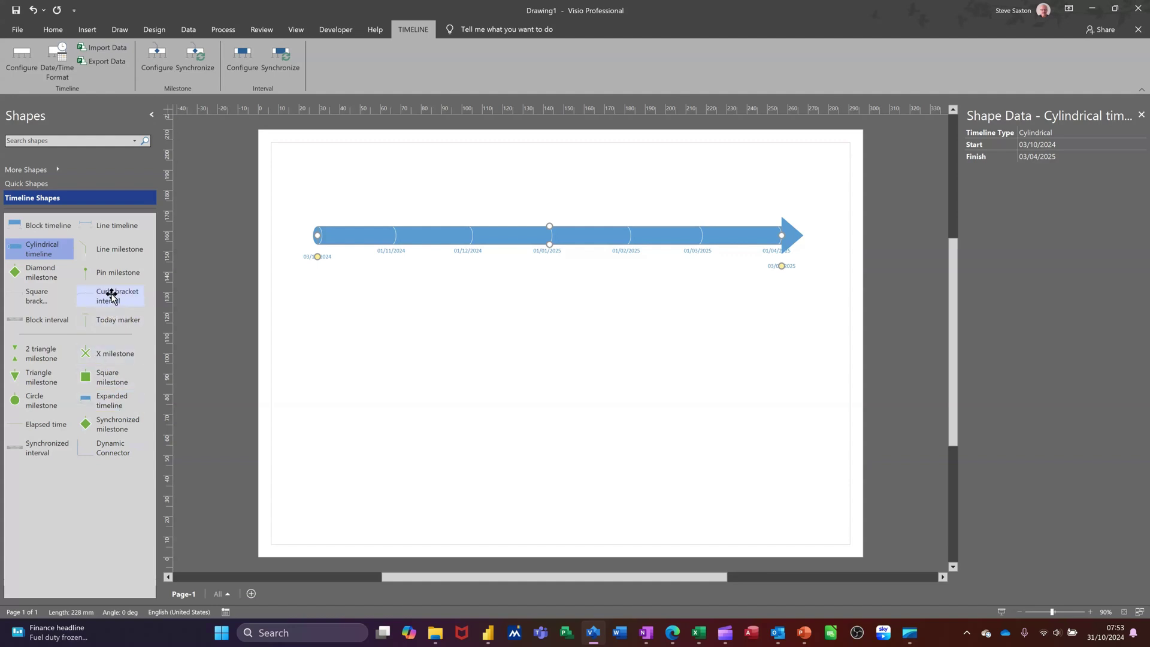
Step: Add a Phase 1 curly-bracket interval (16/10/2024–17/11/2024) with its label below the bar
{"action": "left_click_drag", "start_coordinate": [112, 295], "coordinate": [394, 228]}
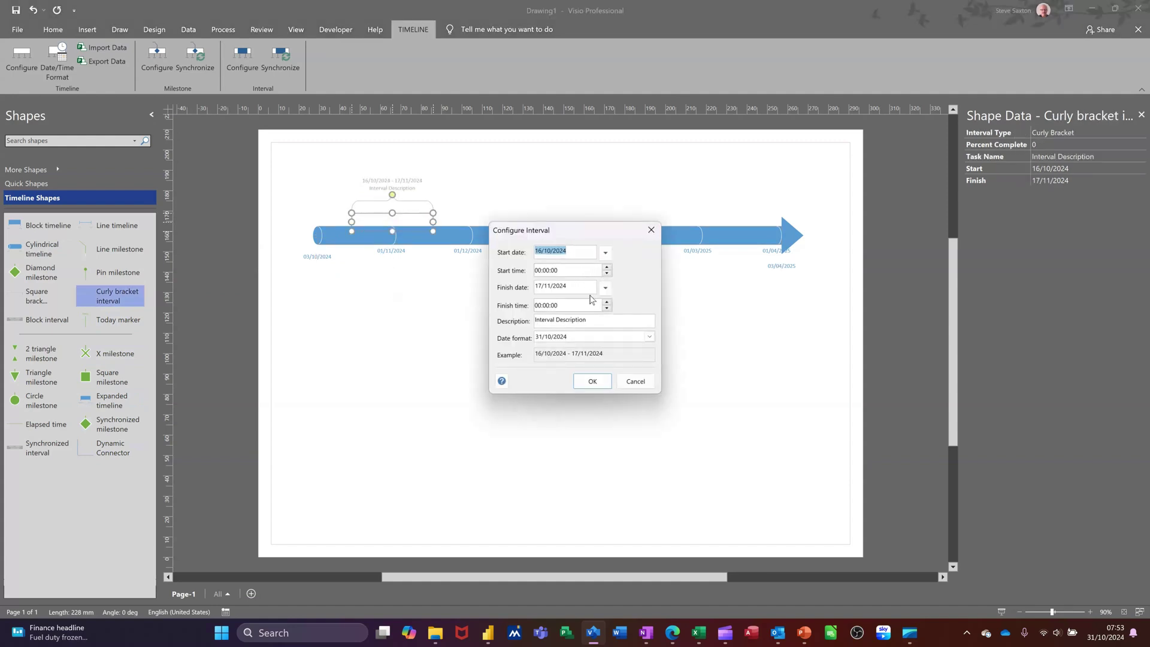
{"action": "left_click_drag", "start_coordinate": [600, 324], "coordinate": [486, 324]}
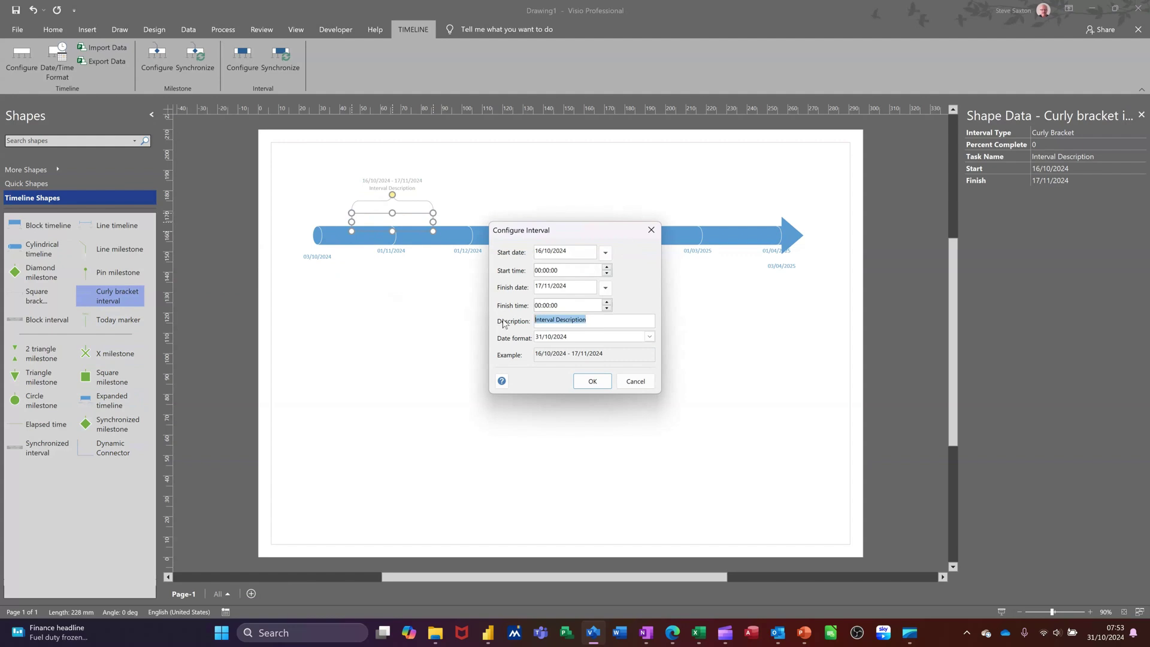
{"action": "type", "text": "Phase 1"}
{"action": "left_click", "coordinate": [589, 381]}
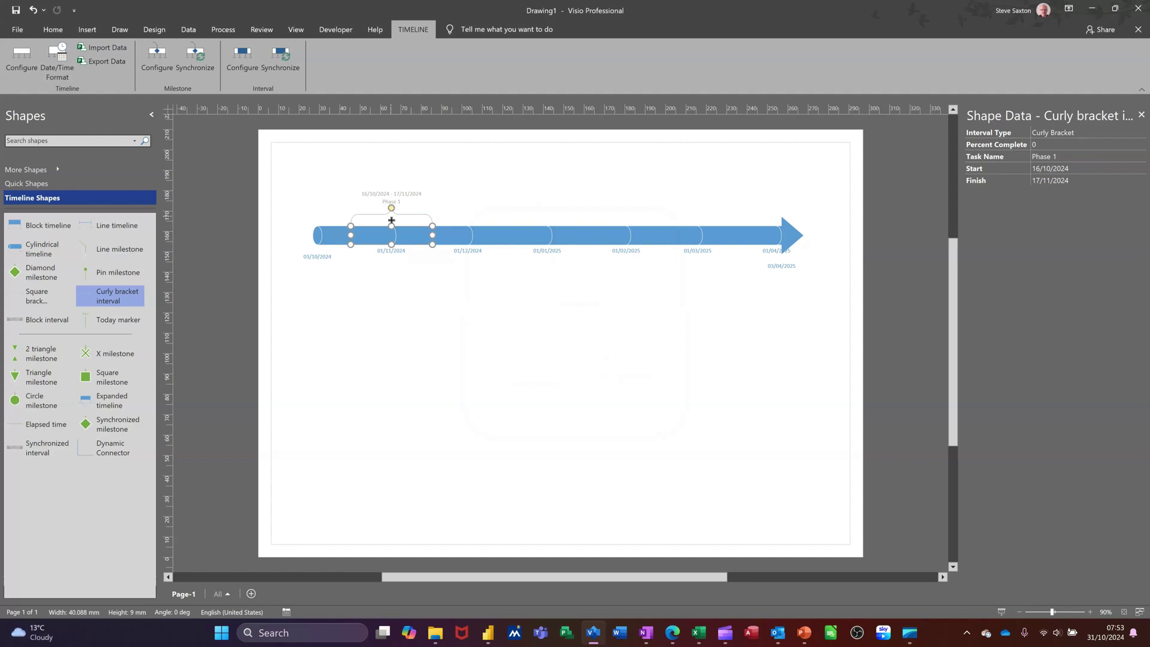
{"action": "left_click_drag", "start_coordinate": [394, 273], "coordinate": [391, 298]}
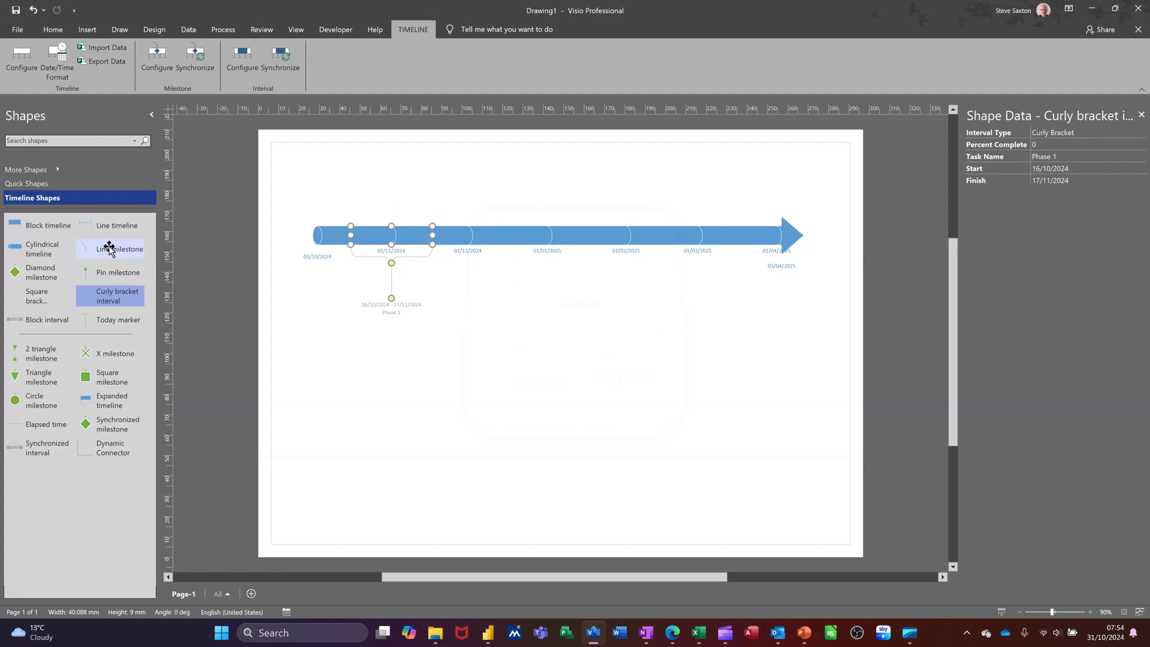
Step: Add a line milestone labelled End of Phase 1 on 21/11/2024 to the timeline
{"action": "left_click_drag", "start_coordinate": [108, 246], "coordinate": [446, 234]}
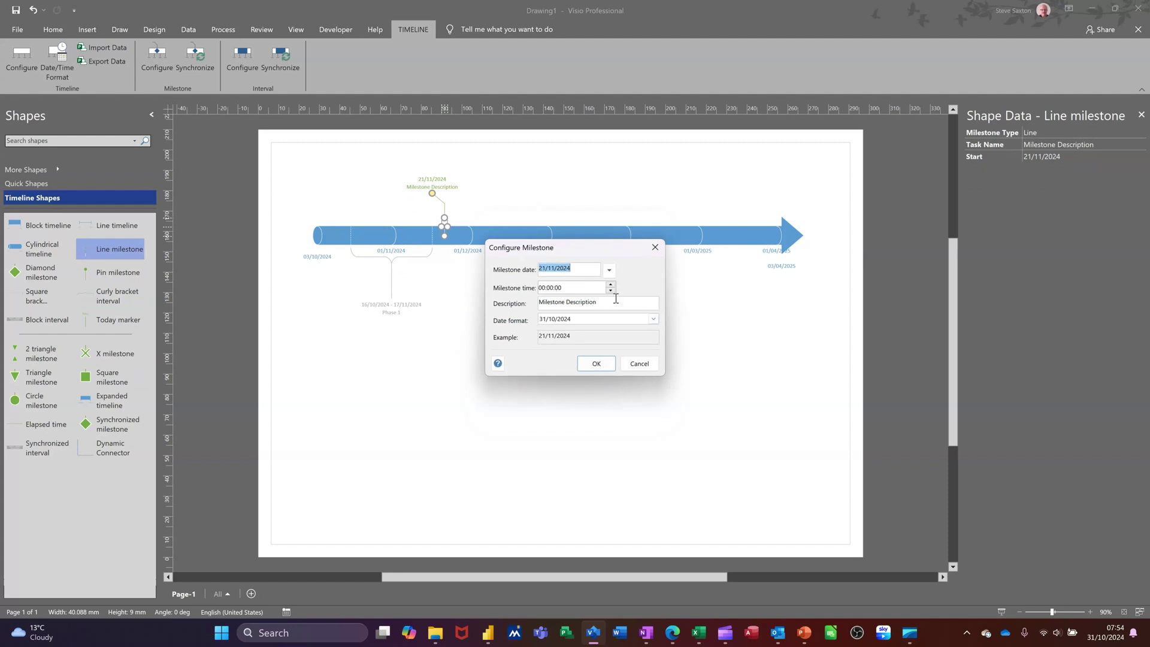
{"action": "left_click_drag", "start_coordinate": [598, 302], "coordinate": [531, 305]}
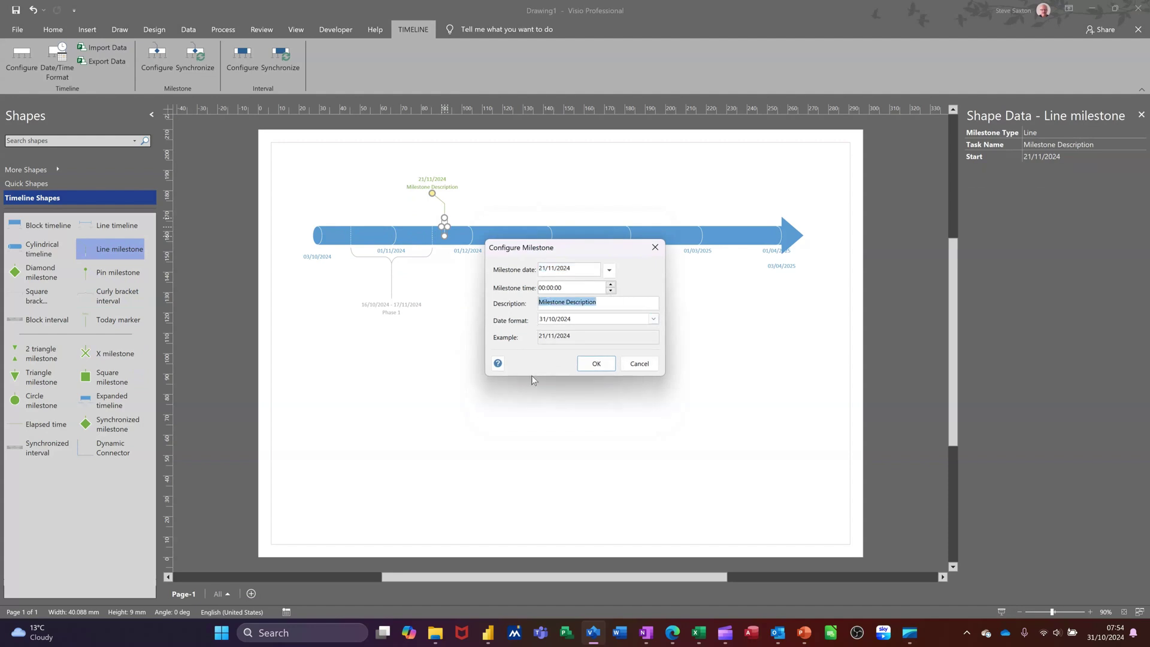
{"action": "type", "text": "End of Phase 1"}
{"action": "left_click", "coordinate": [584, 365]}
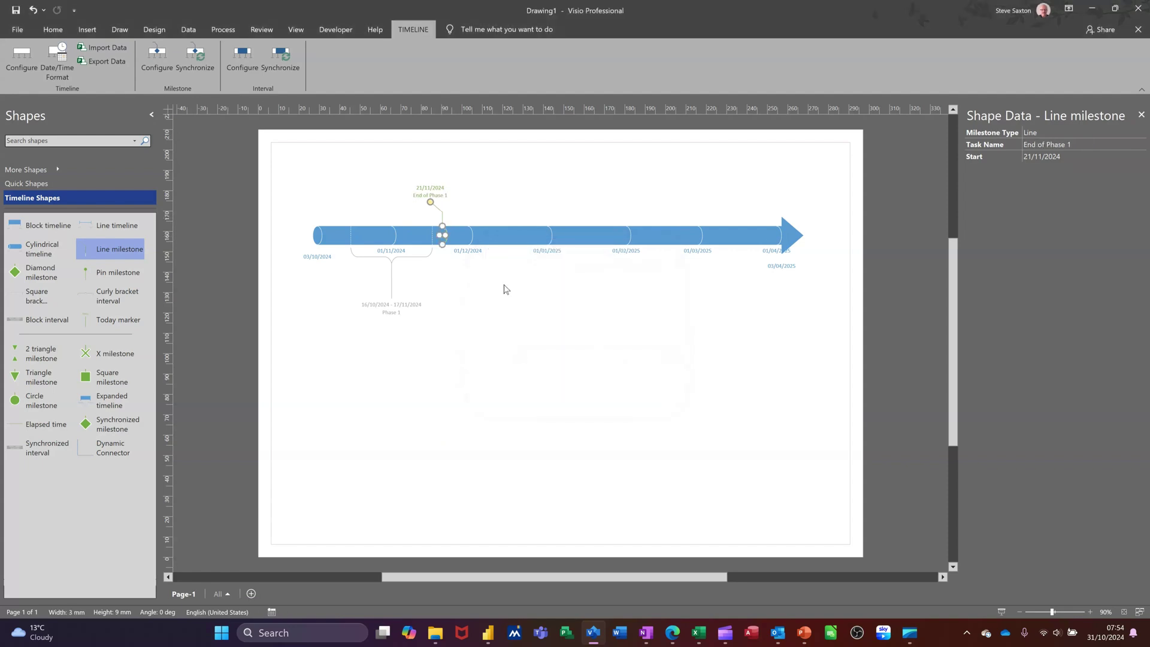
{"action": "left_click", "coordinate": [494, 238]}
{"action": "left_click", "coordinate": [493, 239]}
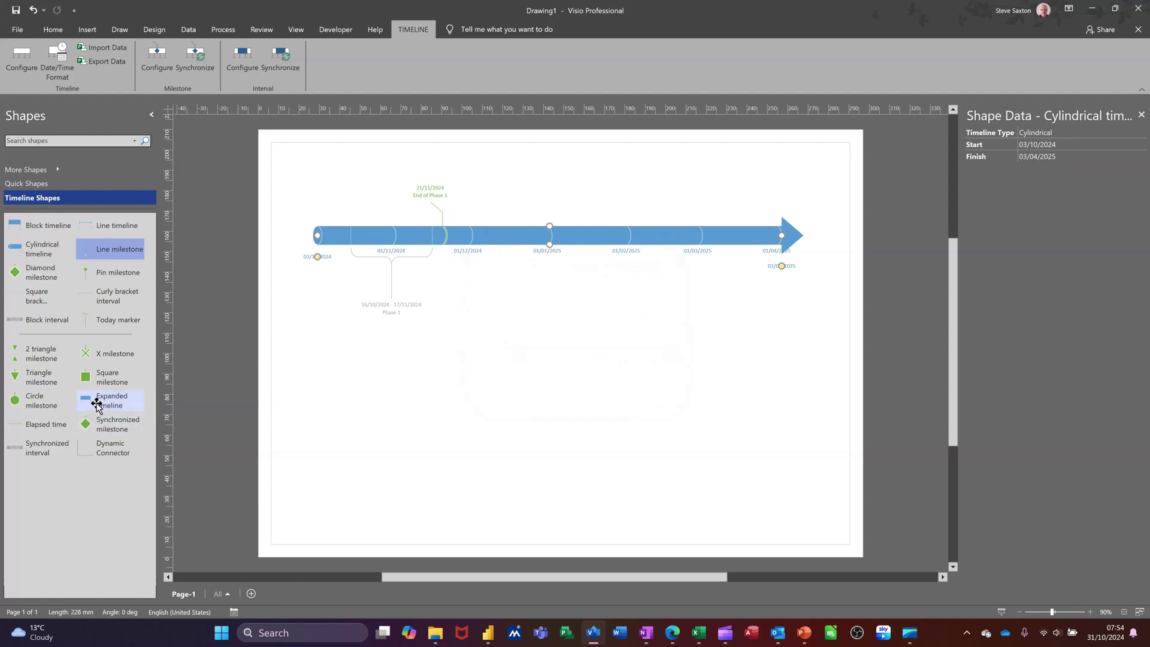
Step: Place an expanded timeline below the main one, finishing on 31/12/2024
{"action": "left_click_drag", "start_coordinate": [97, 405], "coordinate": [498, 342]}
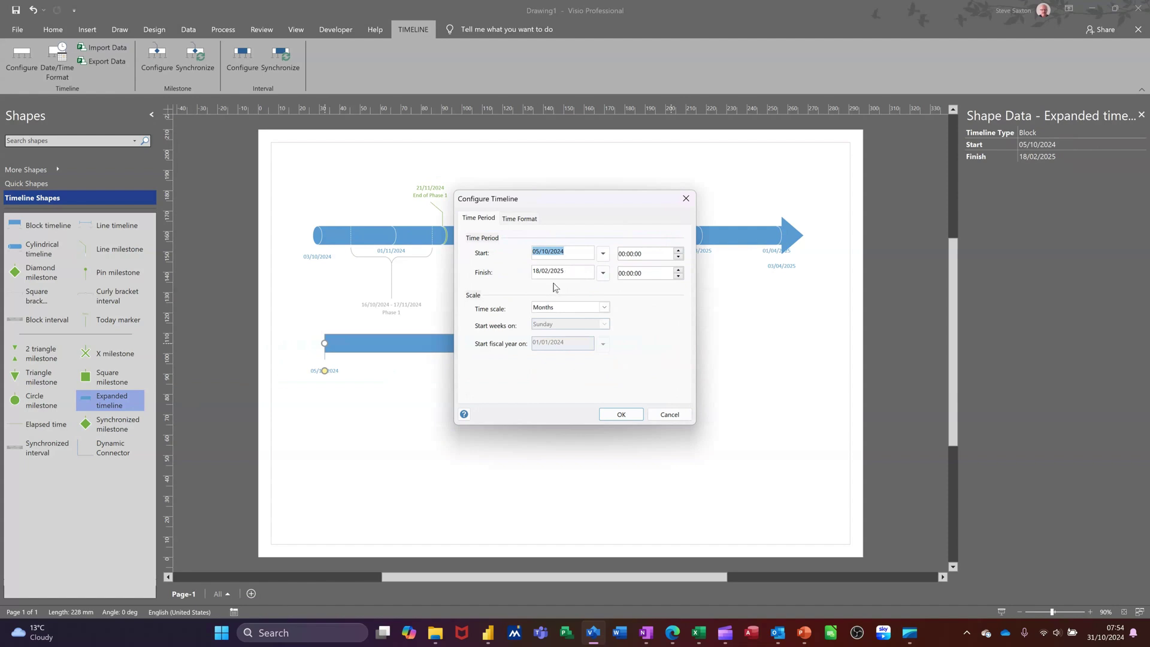
{"action": "left_click", "coordinate": [603, 274]}
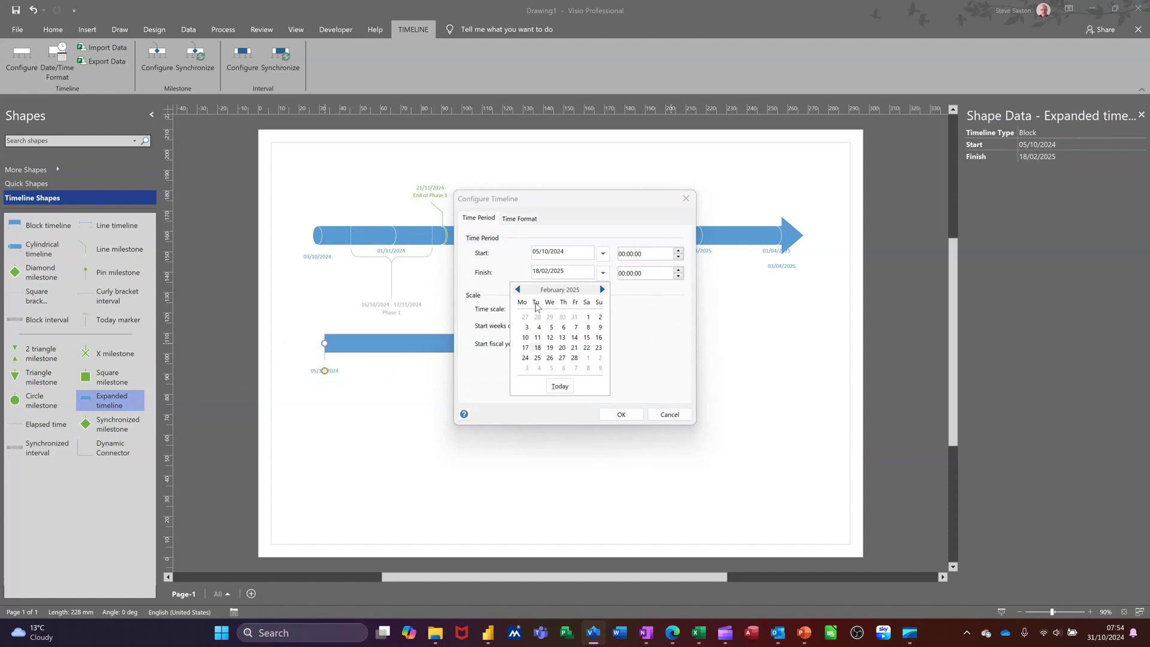
{"action": "left_click", "coordinate": [518, 291]}
{"action": "left_click", "coordinate": [538, 318]}
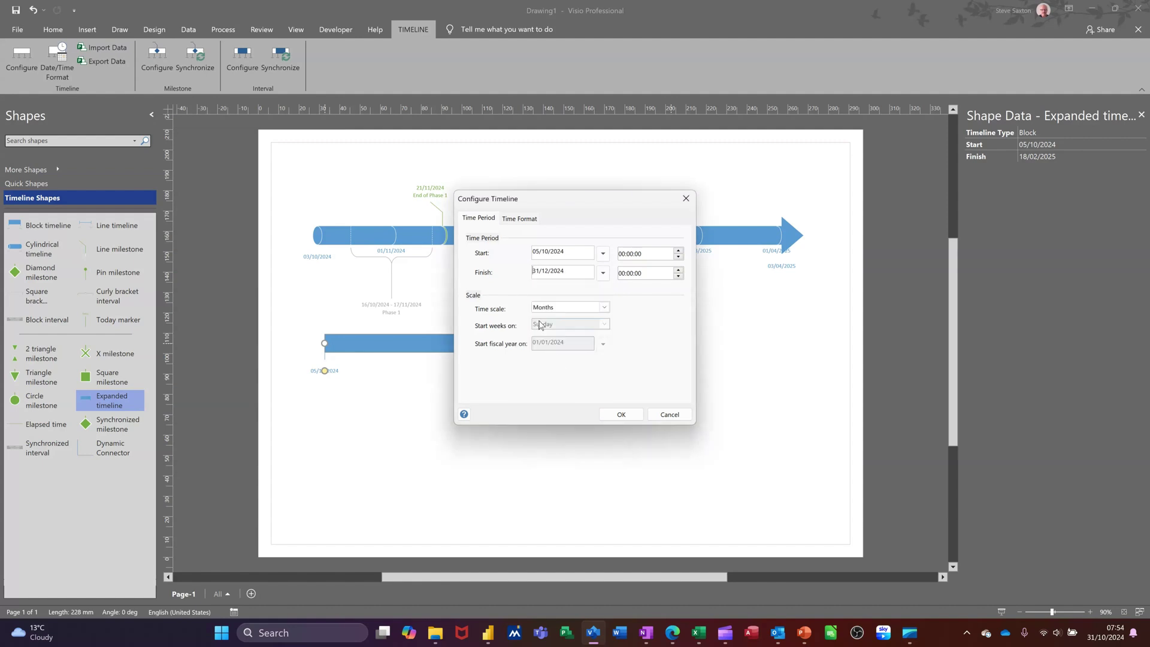
{"action": "left_click", "coordinate": [623, 414]}
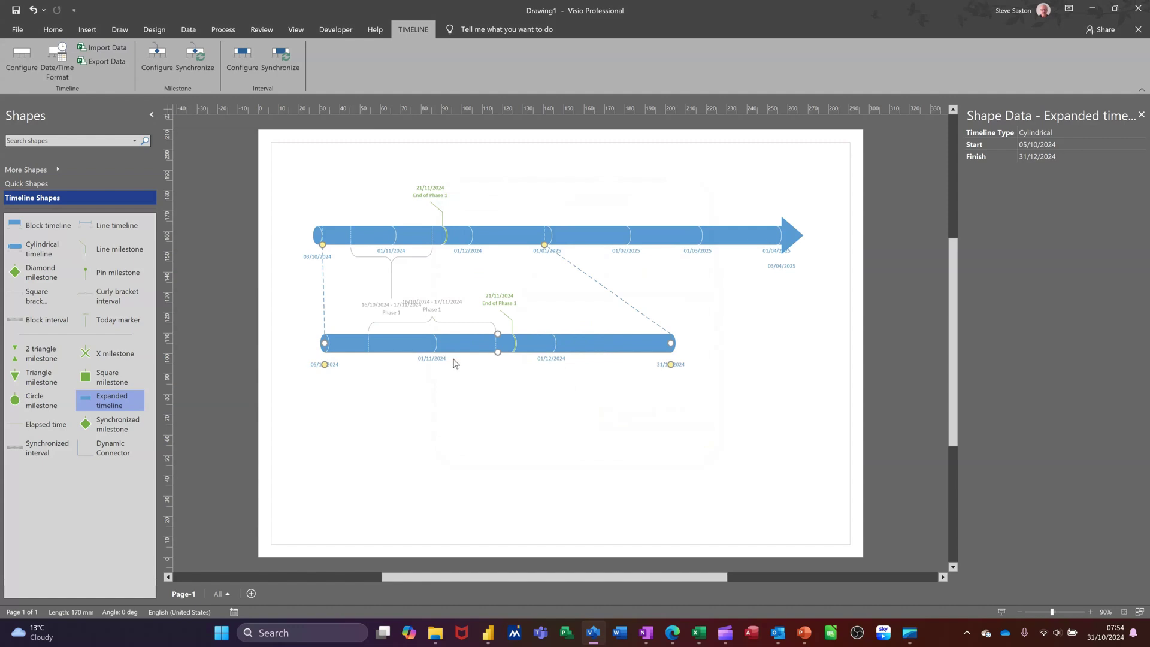
Step: Flip the lower timeline's Phase 1 bracket to sit below the bar
{"action": "left_click", "coordinate": [443, 324]}
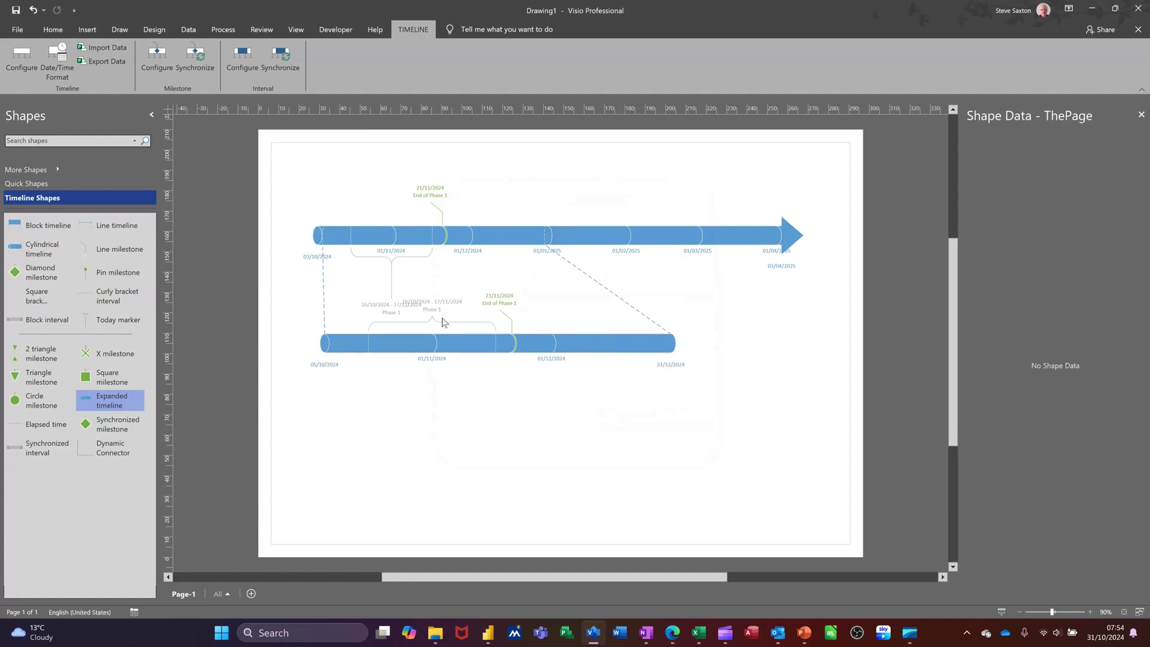
{"action": "left_click", "coordinate": [436, 314]}
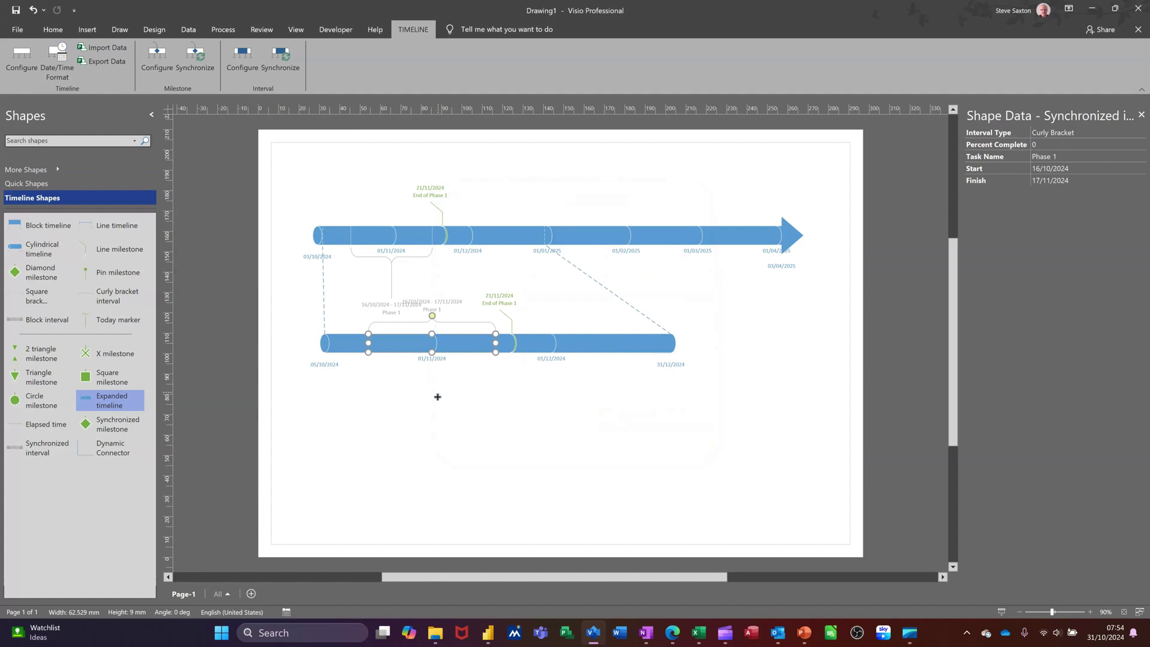
{"action": "left_click_drag", "start_coordinate": [437, 396], "coordinate": [437, 399]}
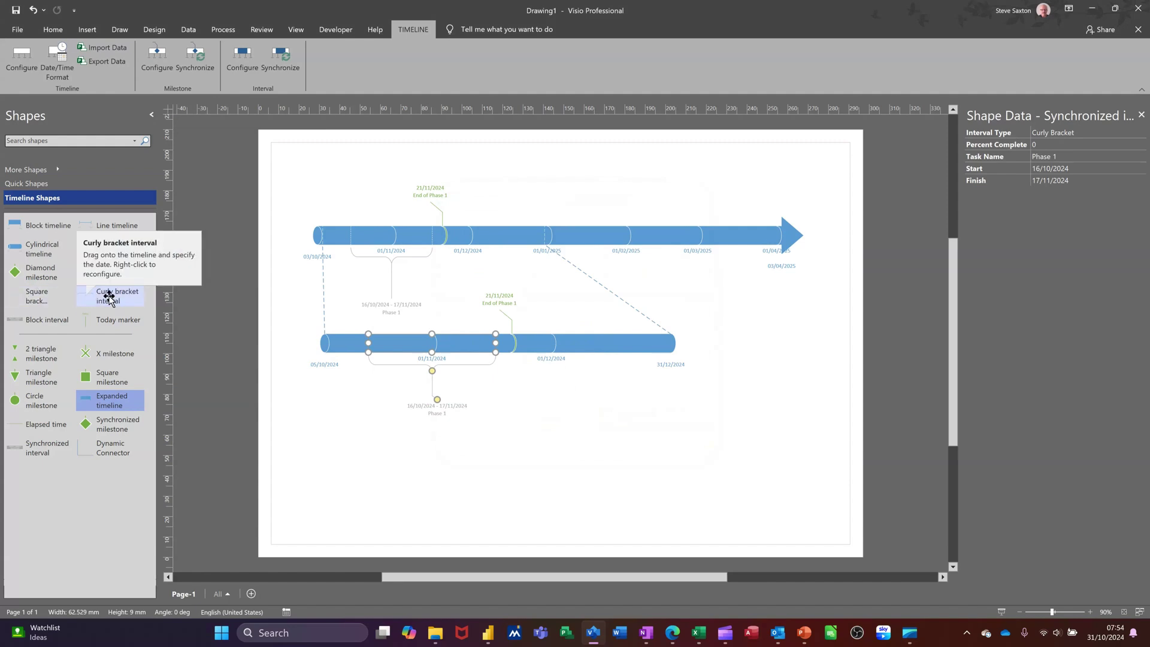
Step: Add a Phase 2 curly-bracket interval (15/01/2025–16/02/2025) to the top timeline
{"action": "left_click_drag", "start_coordinate": [109, 296], "coordinate": [323, 283]}
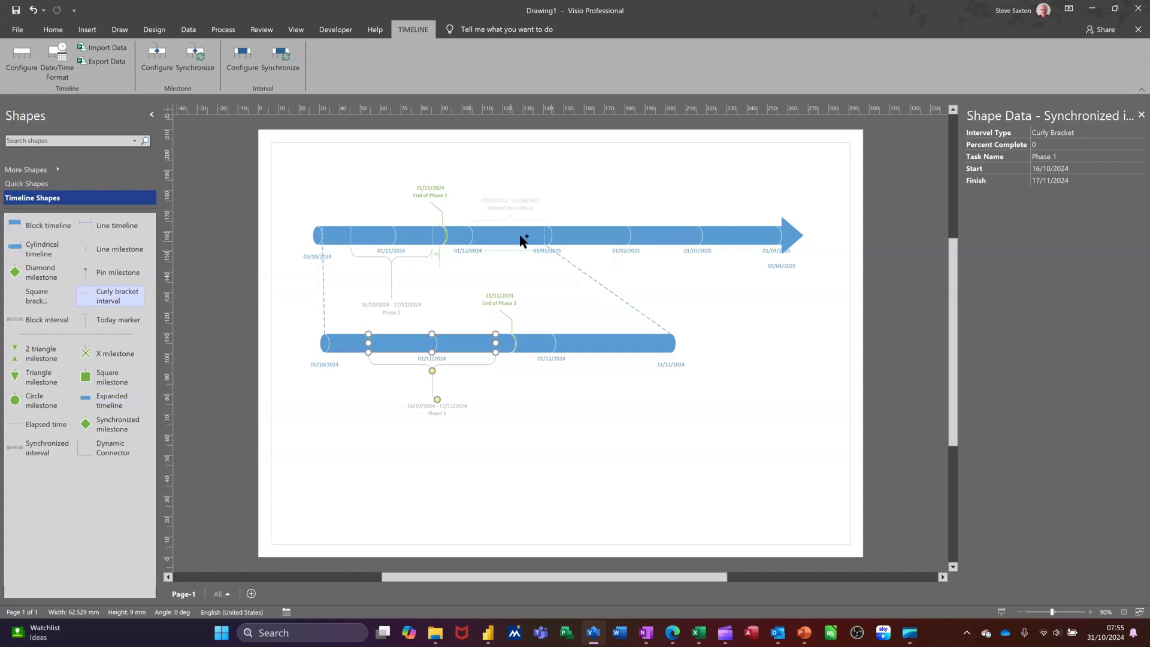
{"action": "left_click_drag", "start_coordinate": [521, 236], "coordinate": [627, 240]}
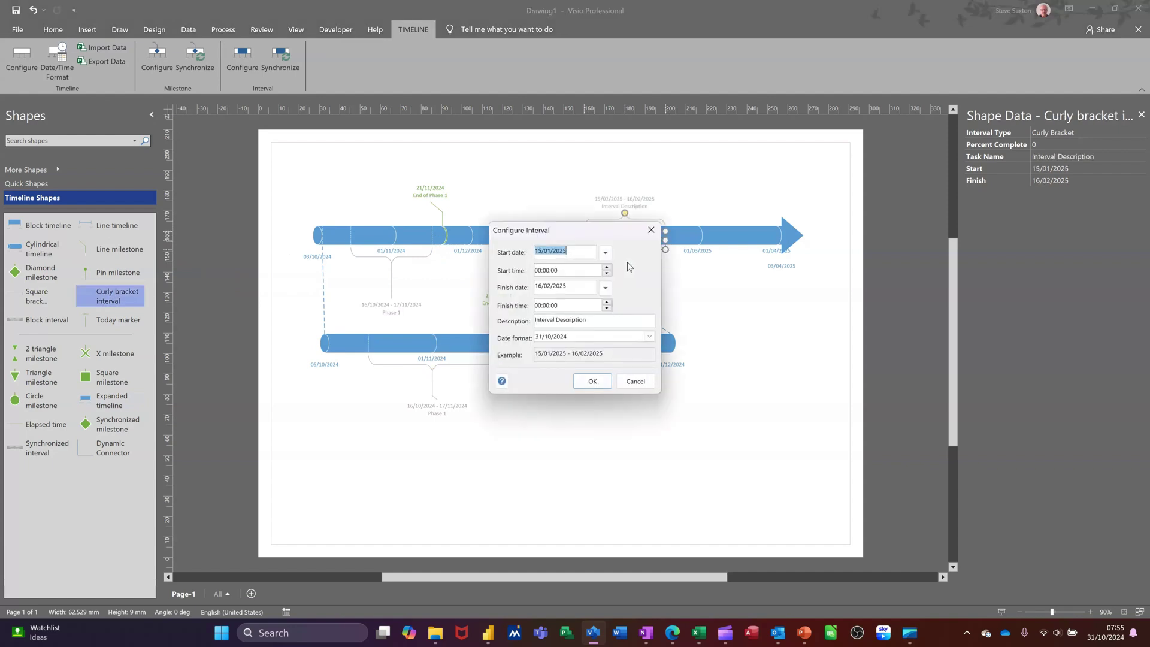
{"action": "left_click_drag", "start_coordinate": [613, 322], "coordinate": [531, 322]}
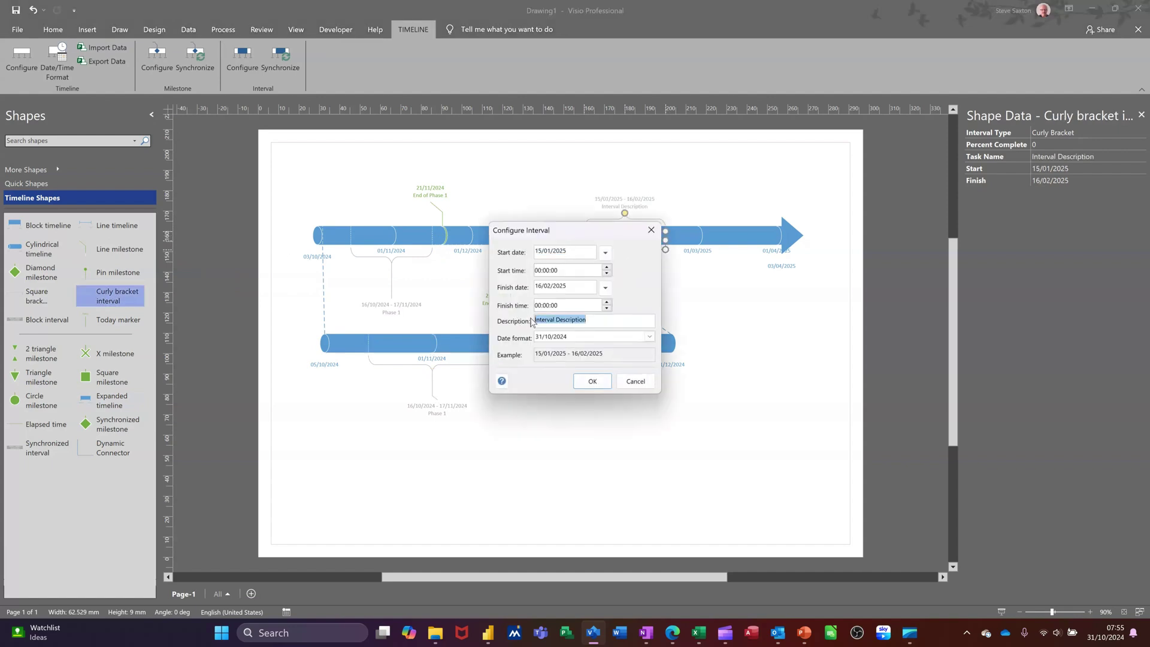
{"action": "type", "text": "Phase 2"}
{"action": "left_click", "coordinate": [592, 382]}
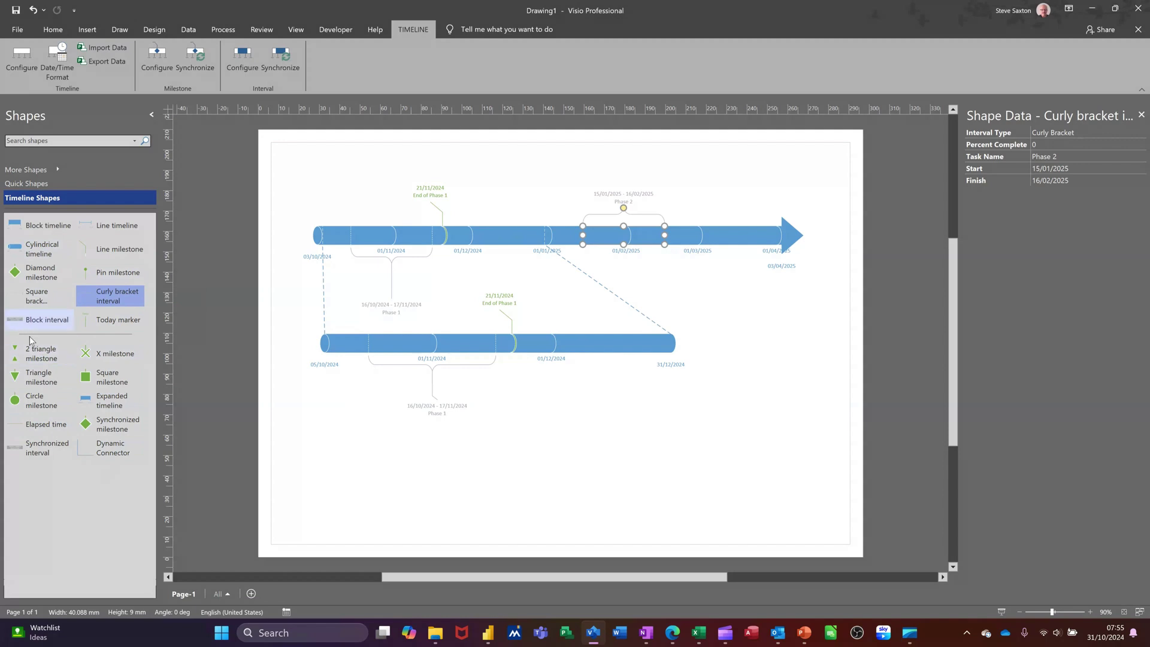
Step: Add a Review block interval (26/11/2024–28/12/2024) to the top timeline
{"action": "left_click_drag", "start_coordinate": [29, 325], "coordinate": [500, 233]}
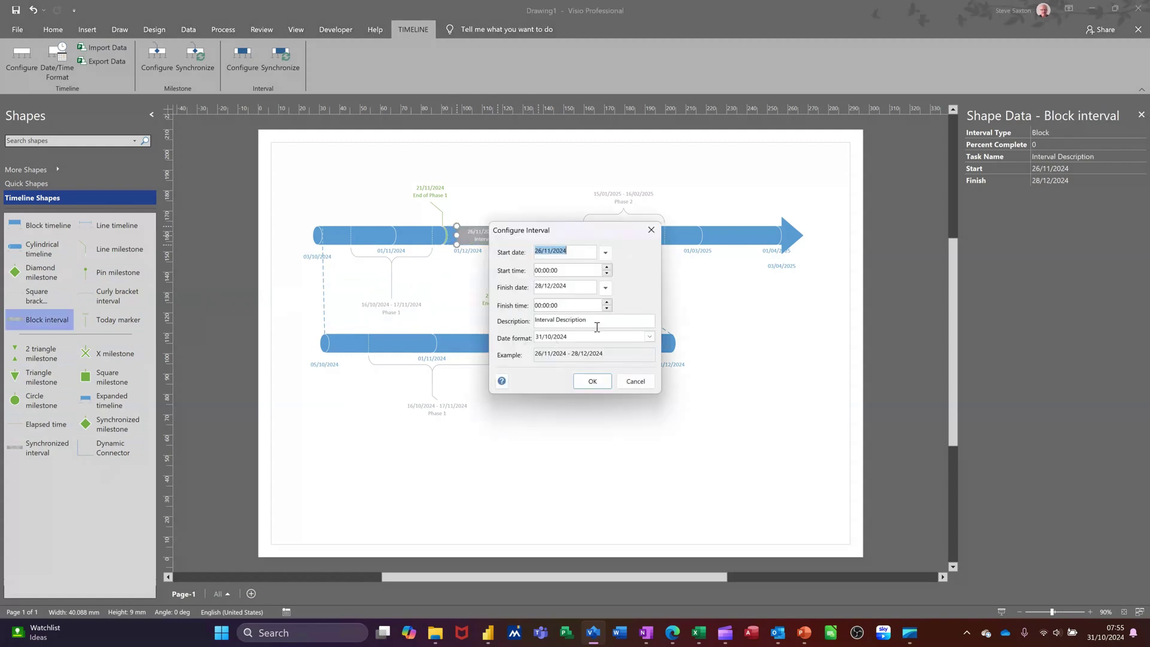
{"action": "left_click_drag", "start_coordinate": [598, 327], "coordinate": [514, 330]}
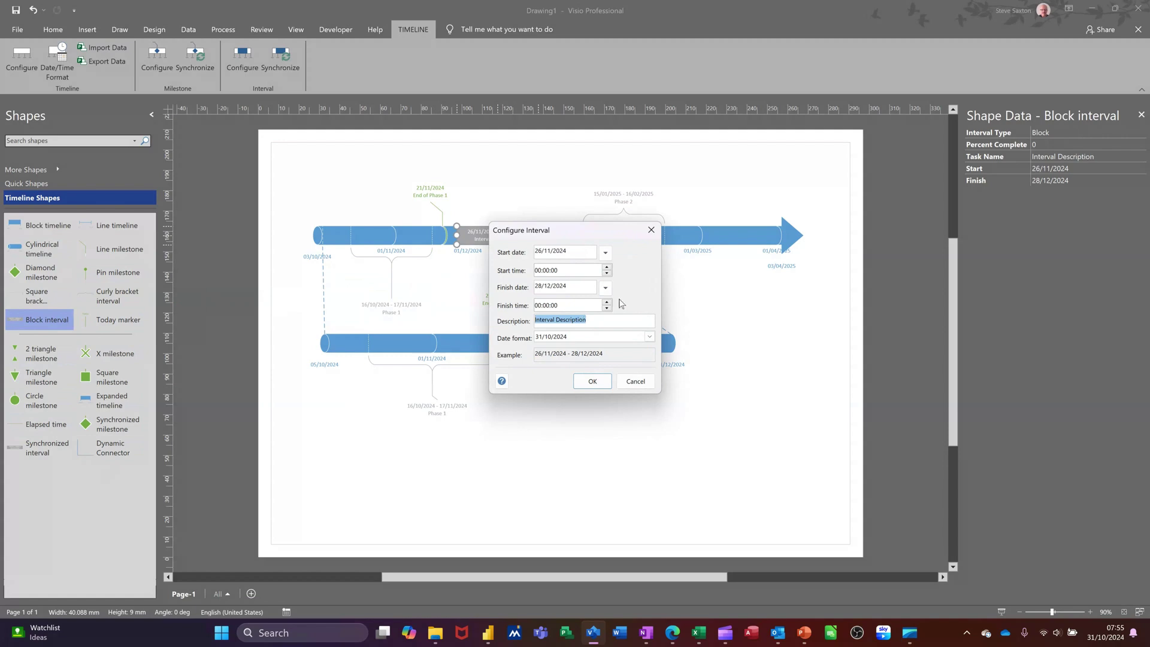
{"action": "type", "text": "Review"}
{"action": "left_click", "coordinate": [592, 381]}
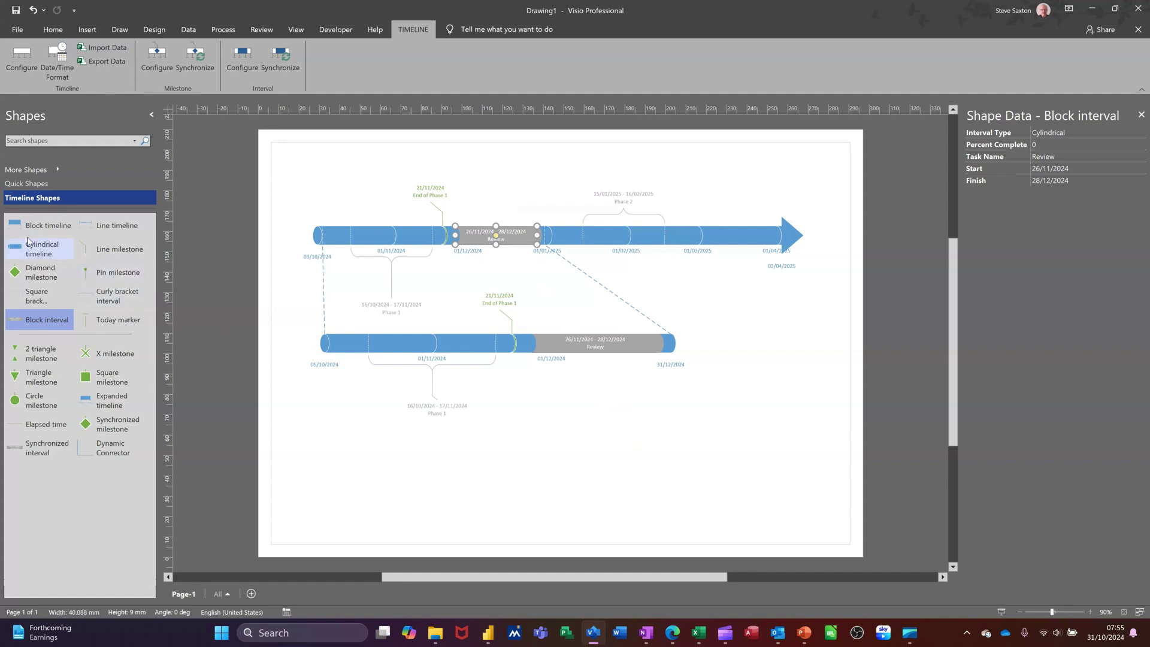
Step: Place a block timeline near the page bottom spanning 03/10/2024 to 03/04/2025
{"action": "left_click_drag", "start_coordinate": [30, 230], "coordinate": [552, 451]}
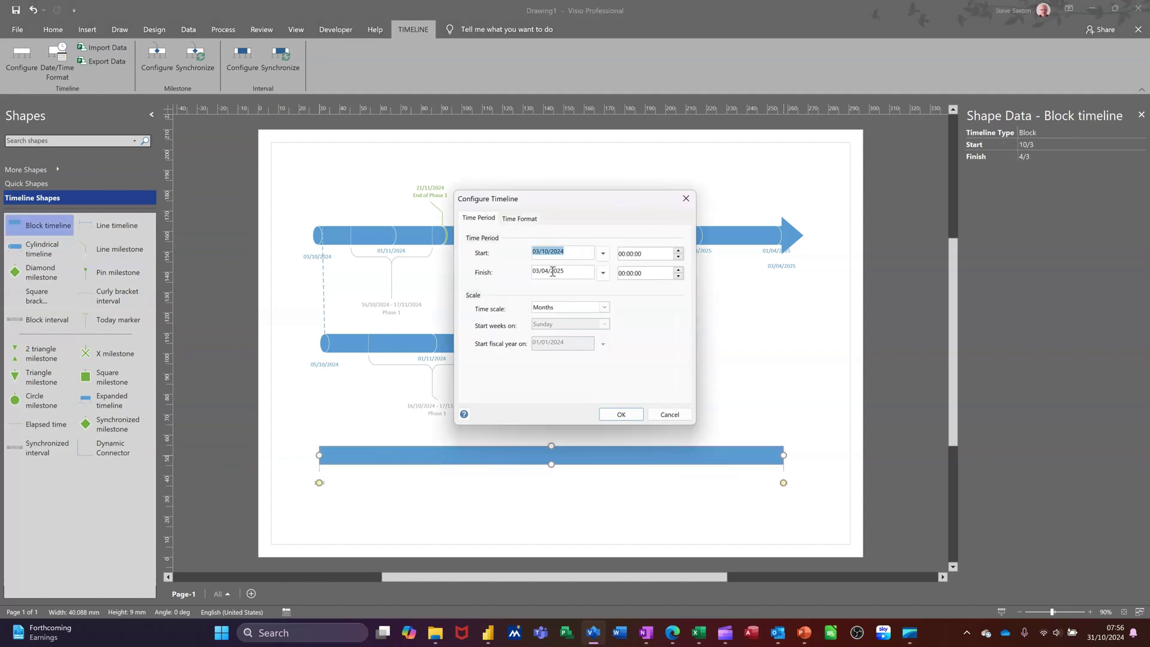
{"action": "left_click", "coordinate": [618, 414]}
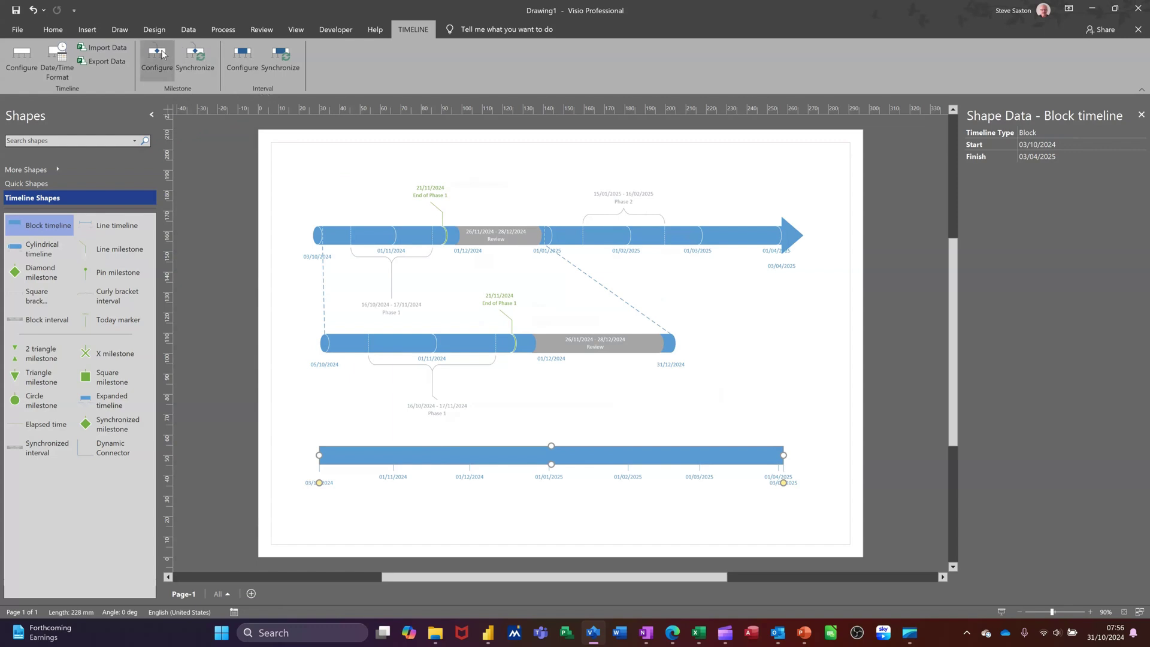
Step: Drop a pin milestone onto the bottom timeline with its default settings
{"action": "left_click", "coordinate": [511, 338]}
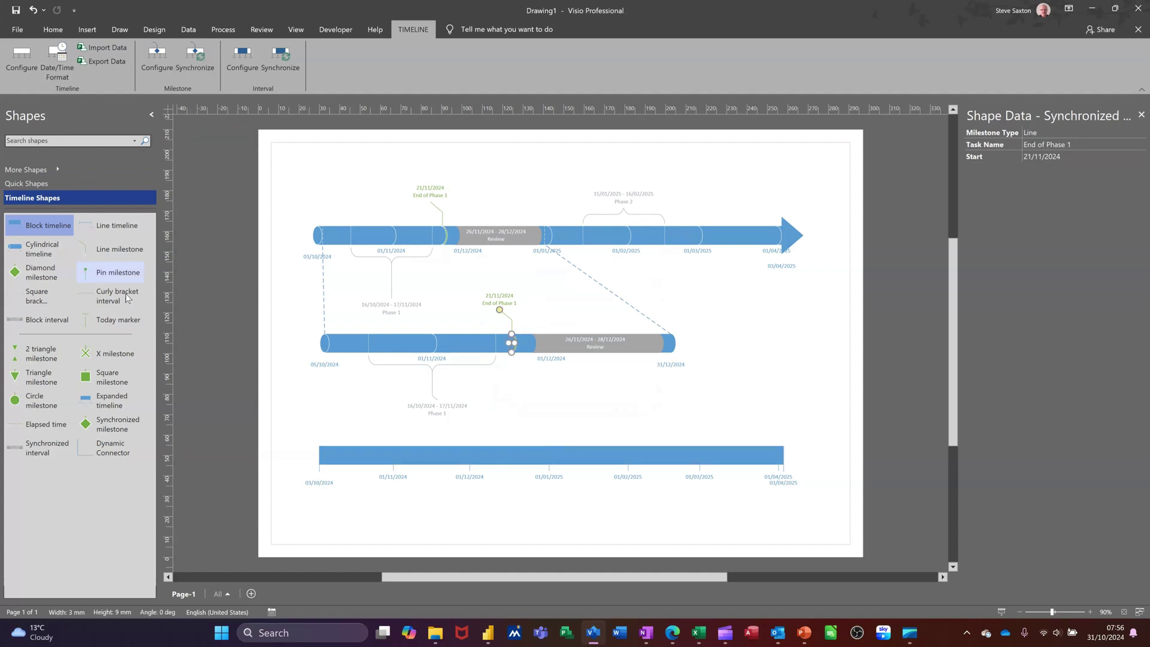
{"action": "left_click_drag", "start_coordinate": [120, 275], "coordinate": [514, 457]}
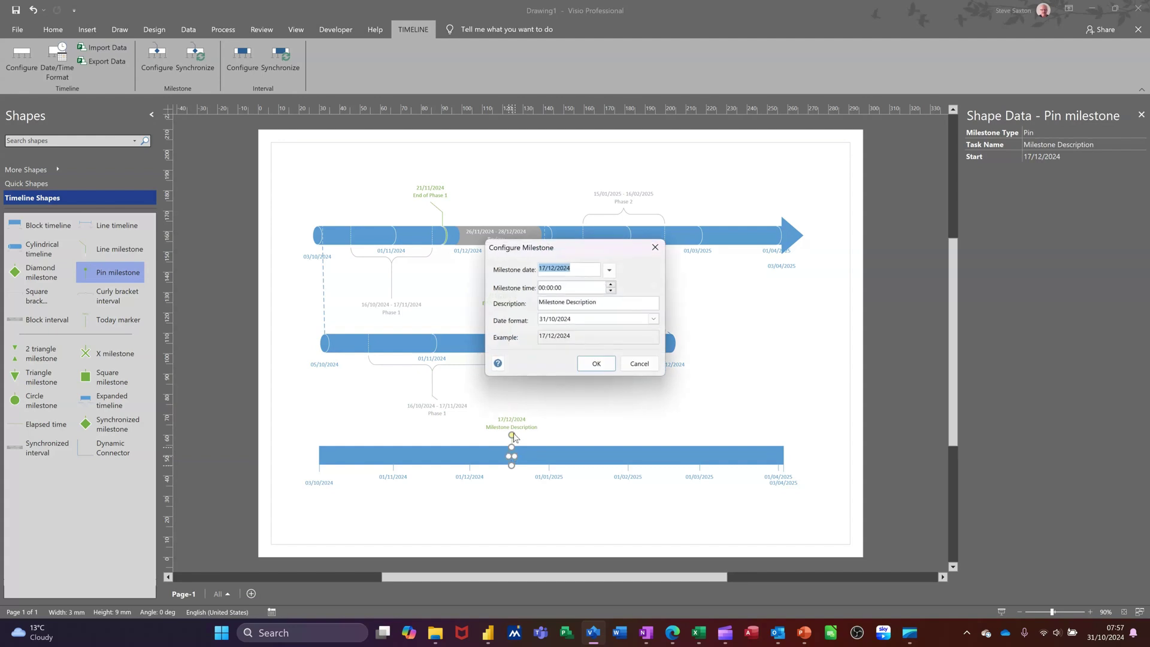
{"action": "left_click", "coordinate": [595, 363]}
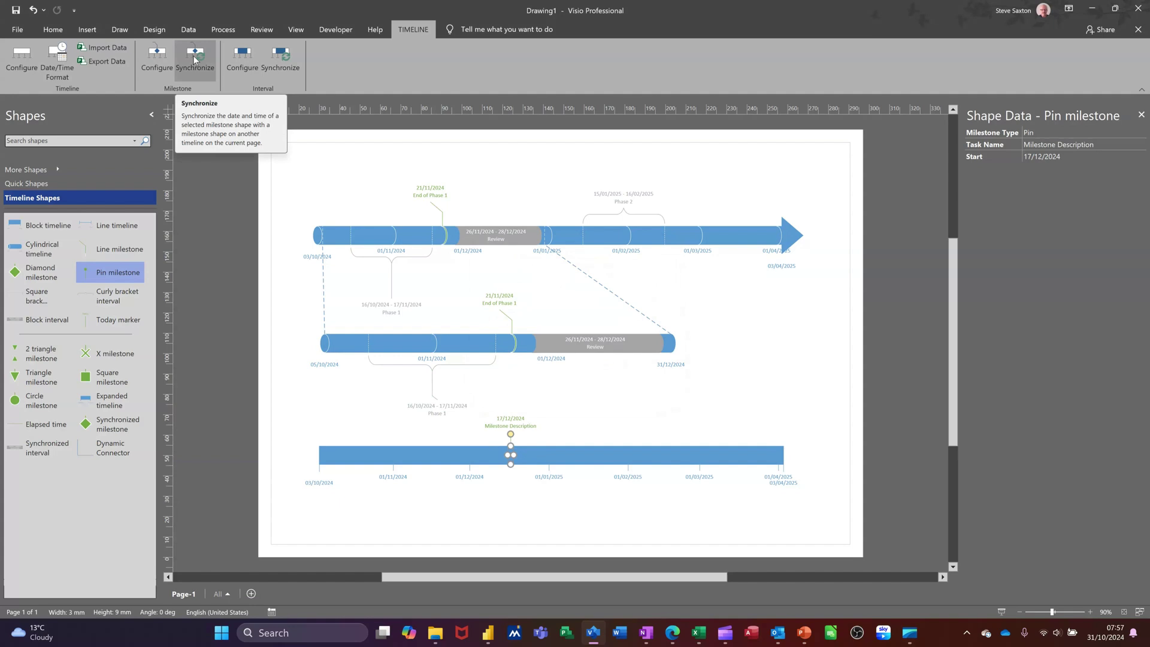
Step: Synchronize the pin milestone with End of Phase 1 on 21/11/2024
{"action": "left_click", "coordinate": [196, 59]}
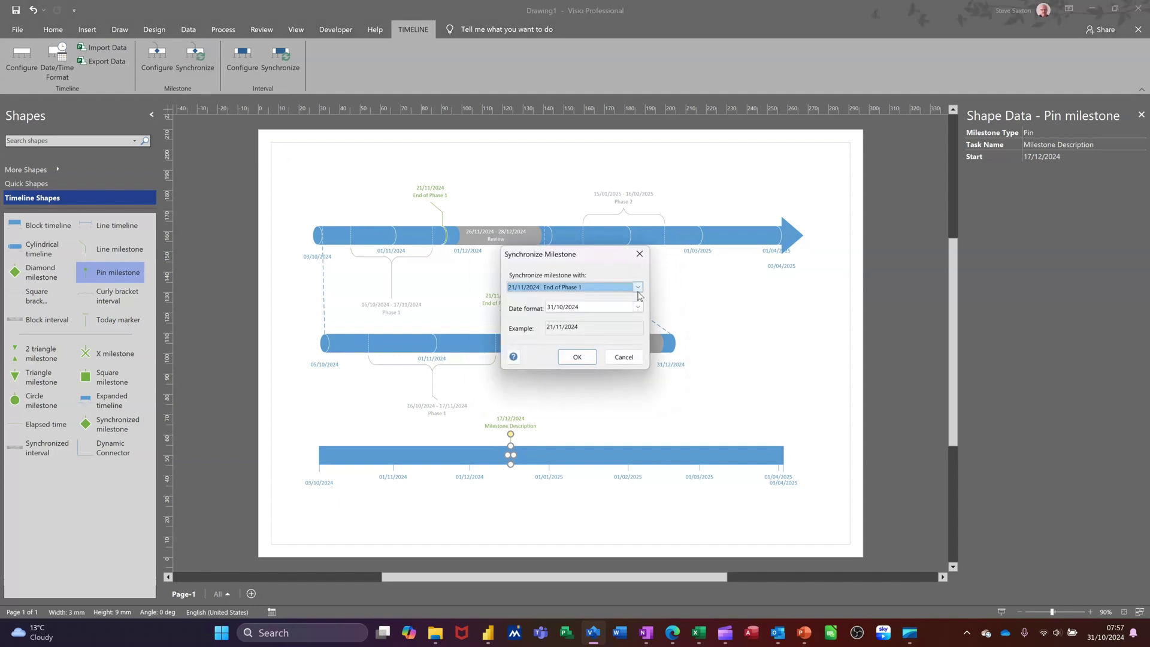
{"action": "left_click", "coordinate": [638, 287]}
{"action": "left_click", "coordinate": [640, 299]}
{"action": "left_click", "coordinate": [575, 356]}
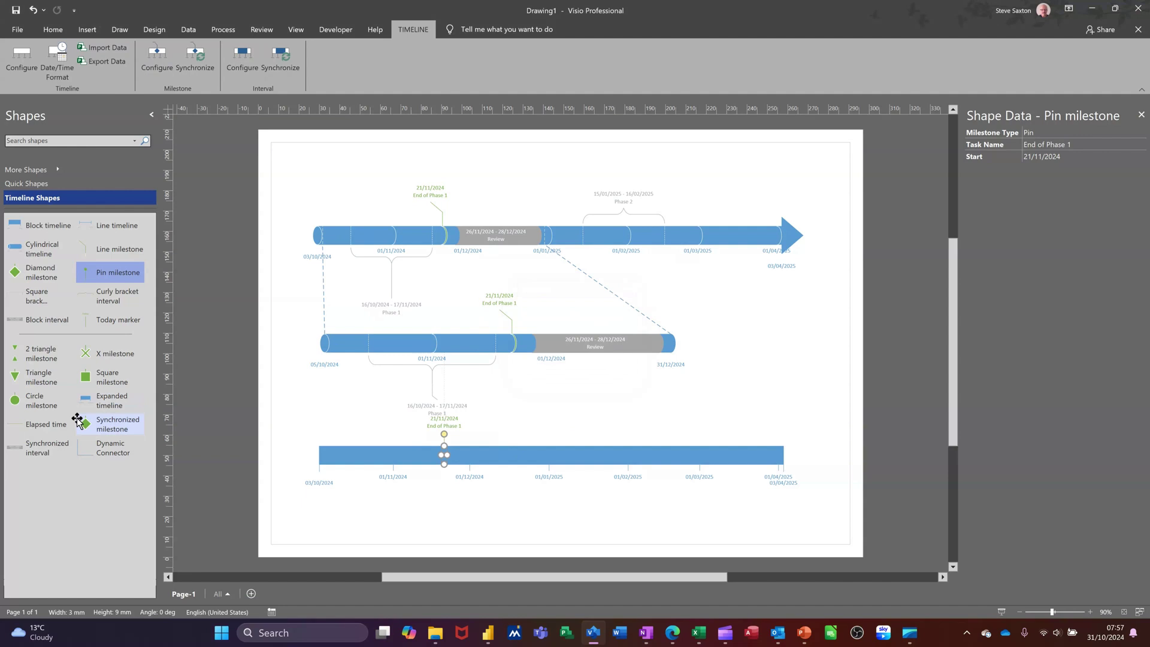
Step: Add a block interval to the bottom timeline, synchronized with Review (26/11/2024–28/12/2024)
{"action": "left_click_drag", "start_coordinate": [21, 320], "coordinate": [666, 456]}
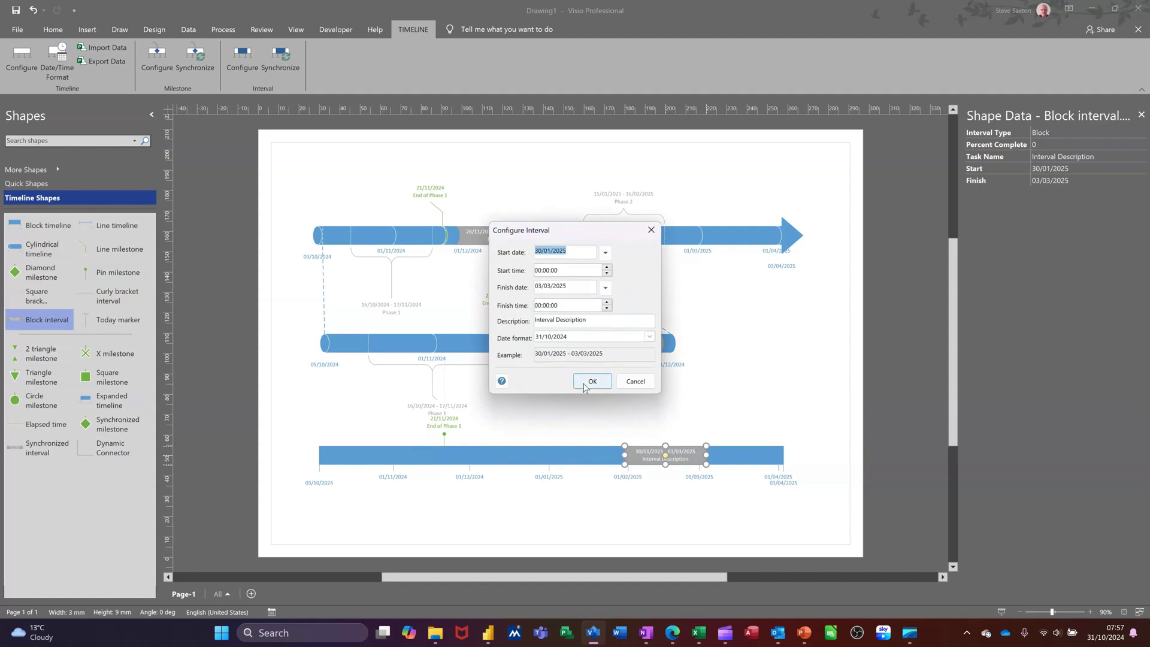
{"action": "left_click", "coordinate": [590, 382]}
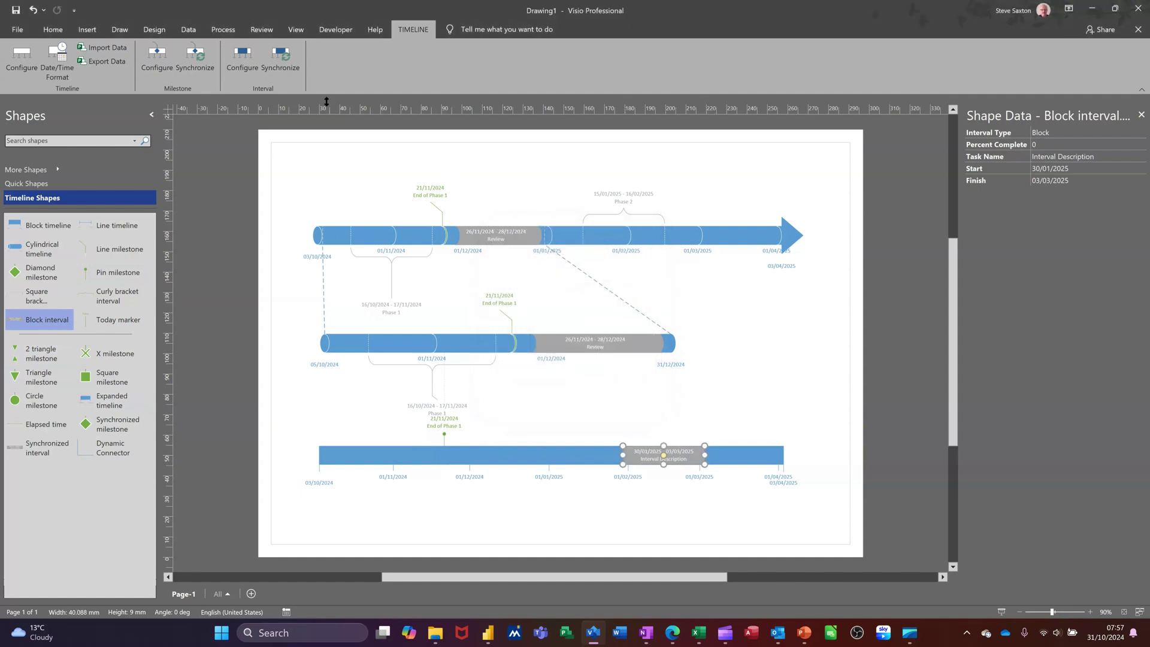
{"action": "left_click", "coordinate": [281, 60]}
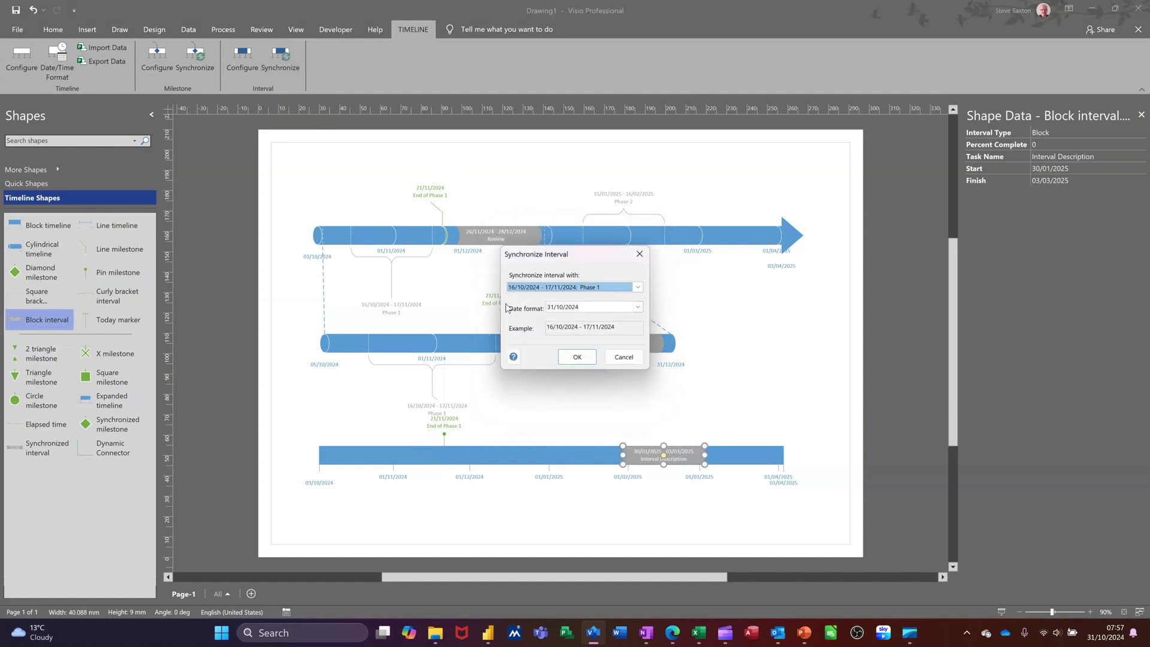
{"action": "left_click", "coordinate": [638, 290]}
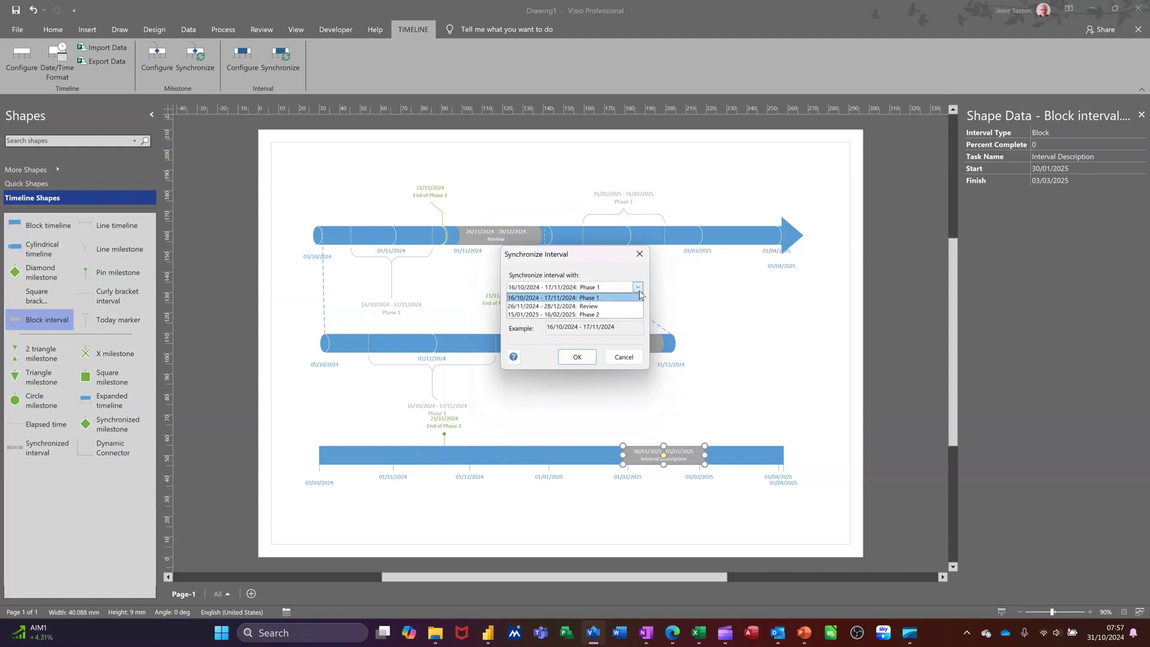
{"action": "left_click", "coordinate": [624, 307]}
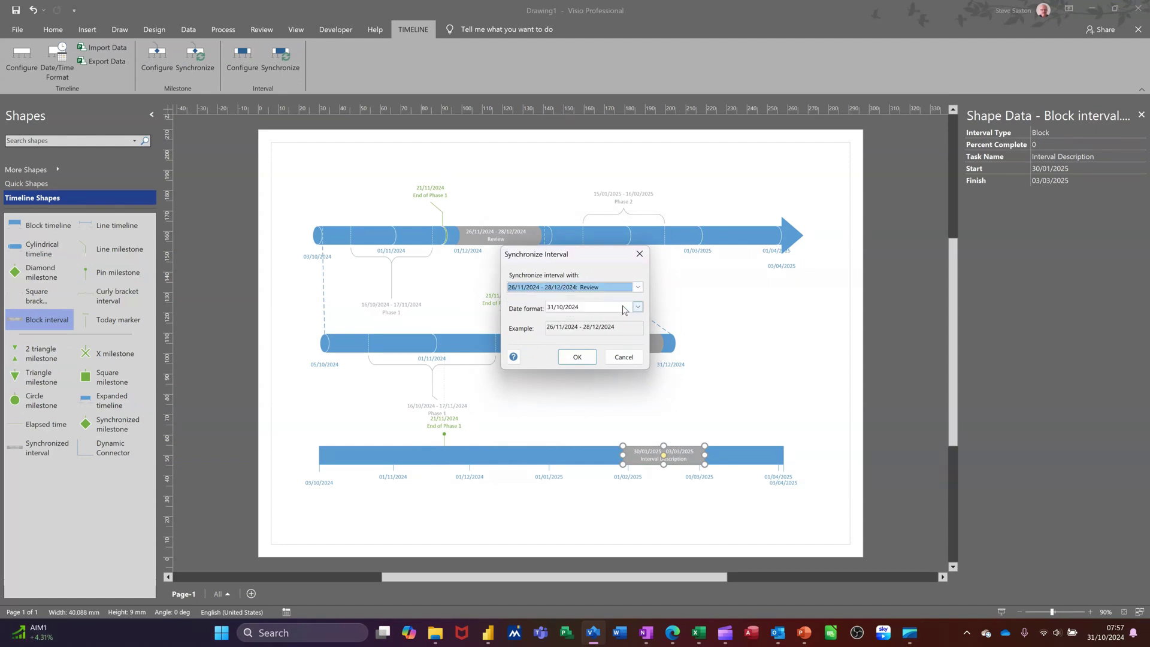
{"action": "left_click", "coordinate": [570, 359]}
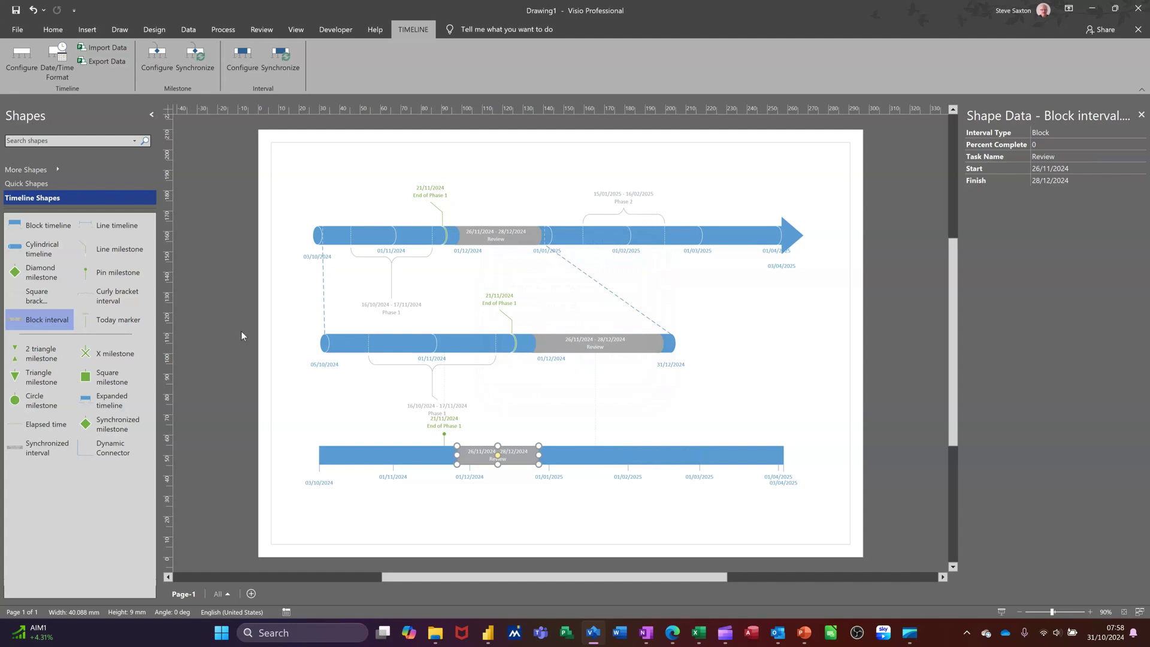
Step: Place a Today marker on the top timeline and an elapsed-time bar on the middle timeline
{"action": "left_click_drag", "start_coordinate": [117, 320], "coordinate": [232, 302]}
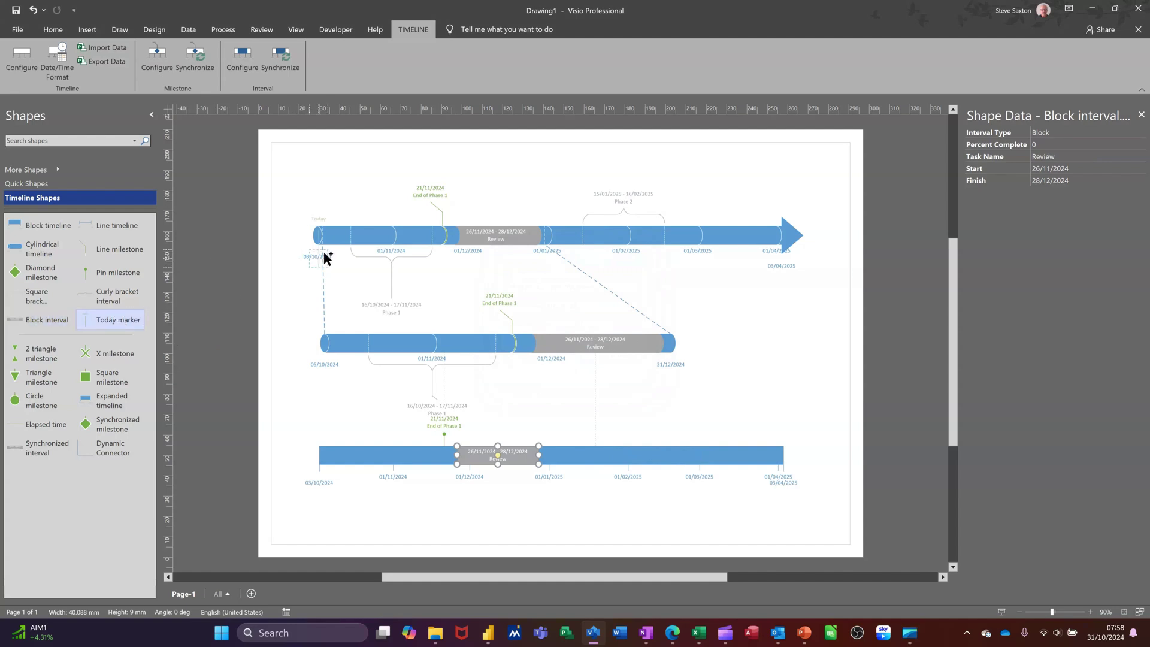
{"action": "left_click_drag", "start_coordinate": [327, 258], "coordinate": [341, 235]}
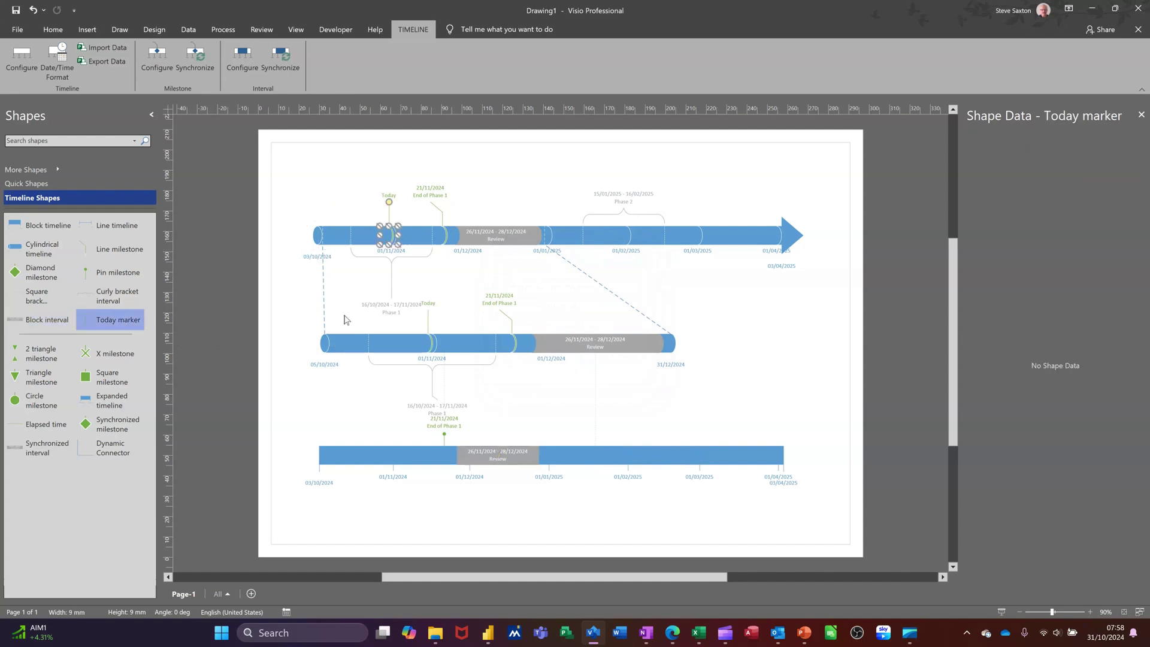
{"action": "left_click", "coordinate": [344, 194]}
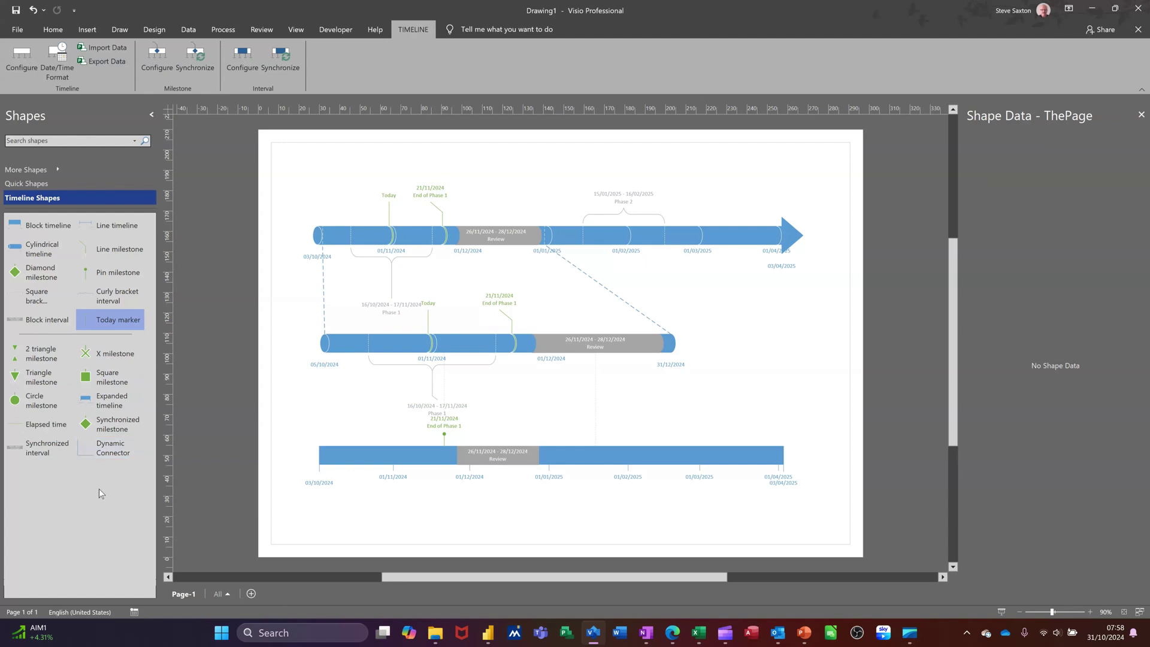
{"action": "left_click_drag", "start_coordinate": [37, 423], "coordinate": [376, 355]}
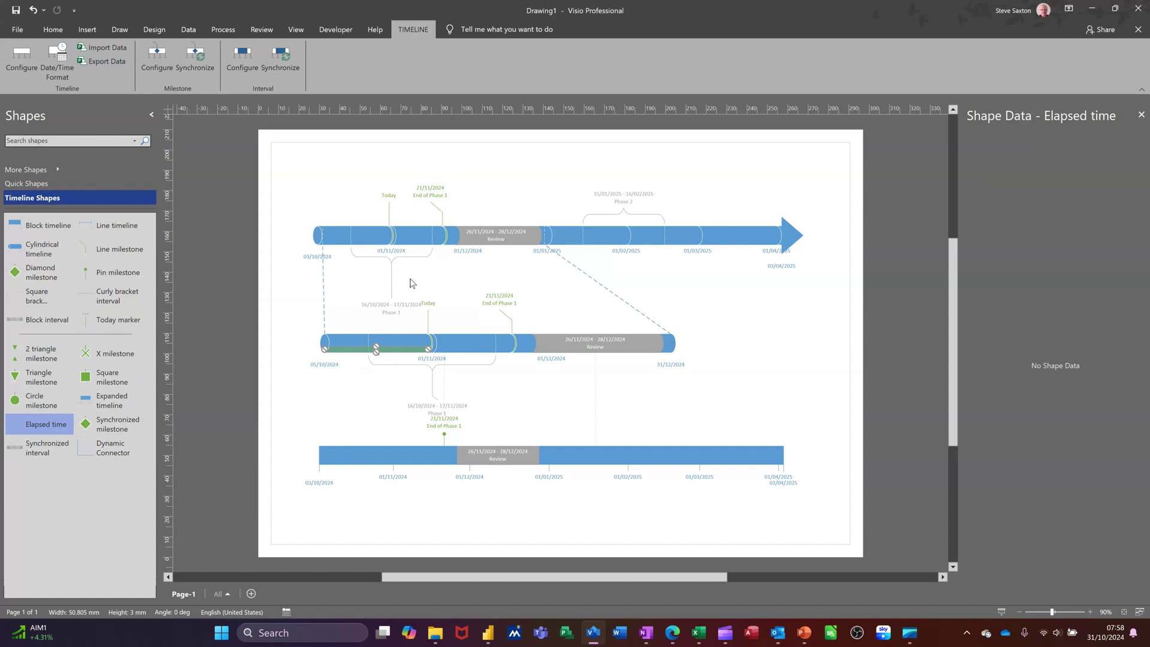
{"action": "left_click", "coordinate": [48, 30]}
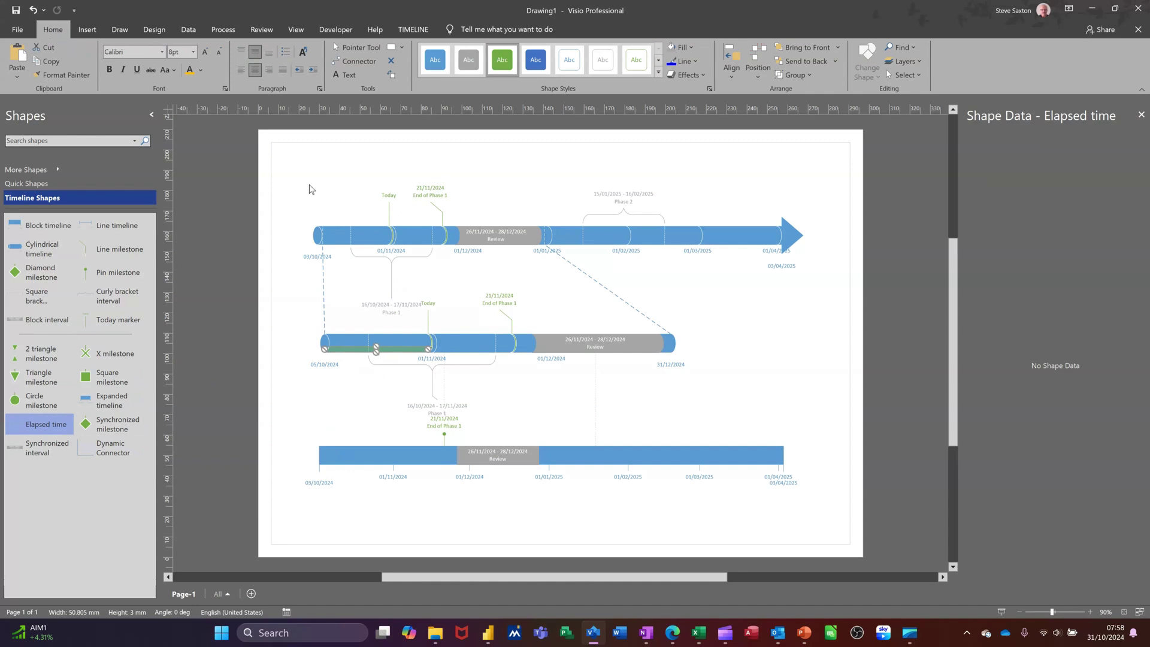
Step: Fill the top timeline gold
{"action": "left_click", "coordinate": [405, 233]}
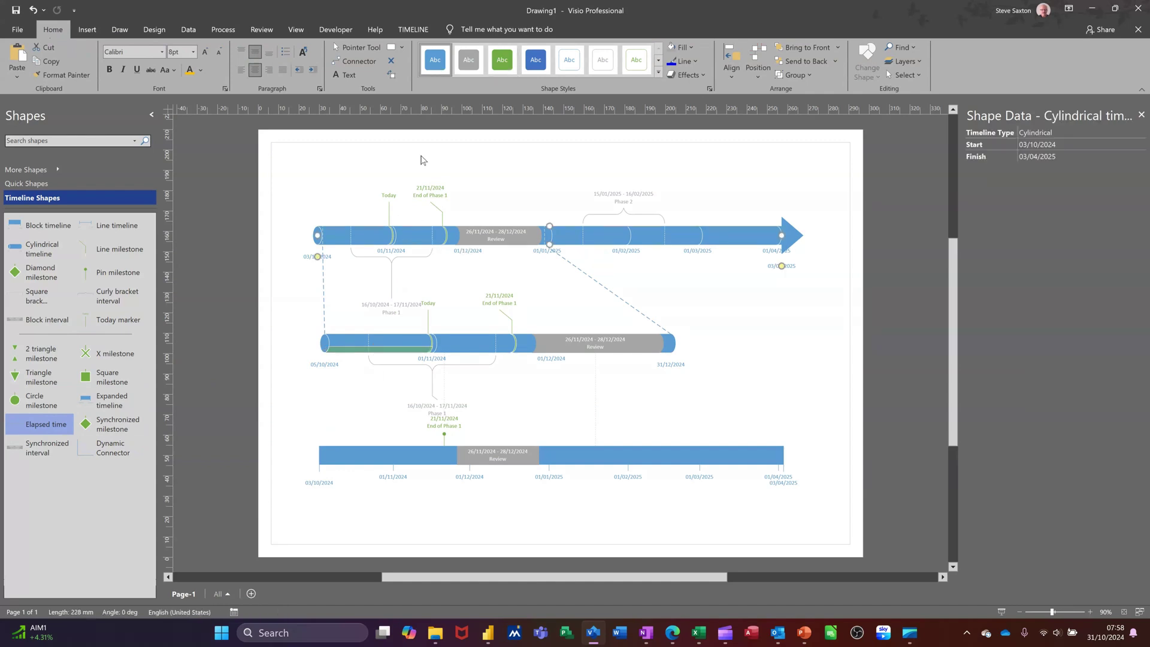
{"action": "left_click", "coordinate": [688, 48]}
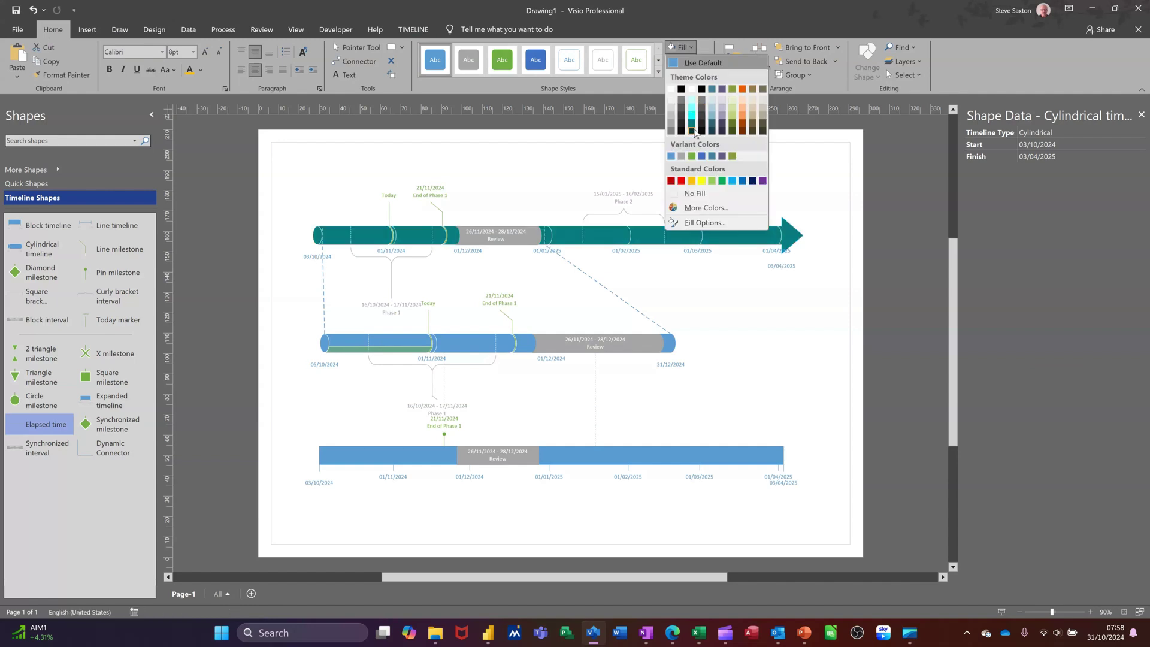
{"action": "left_click", "coordinate": [692, 181]}
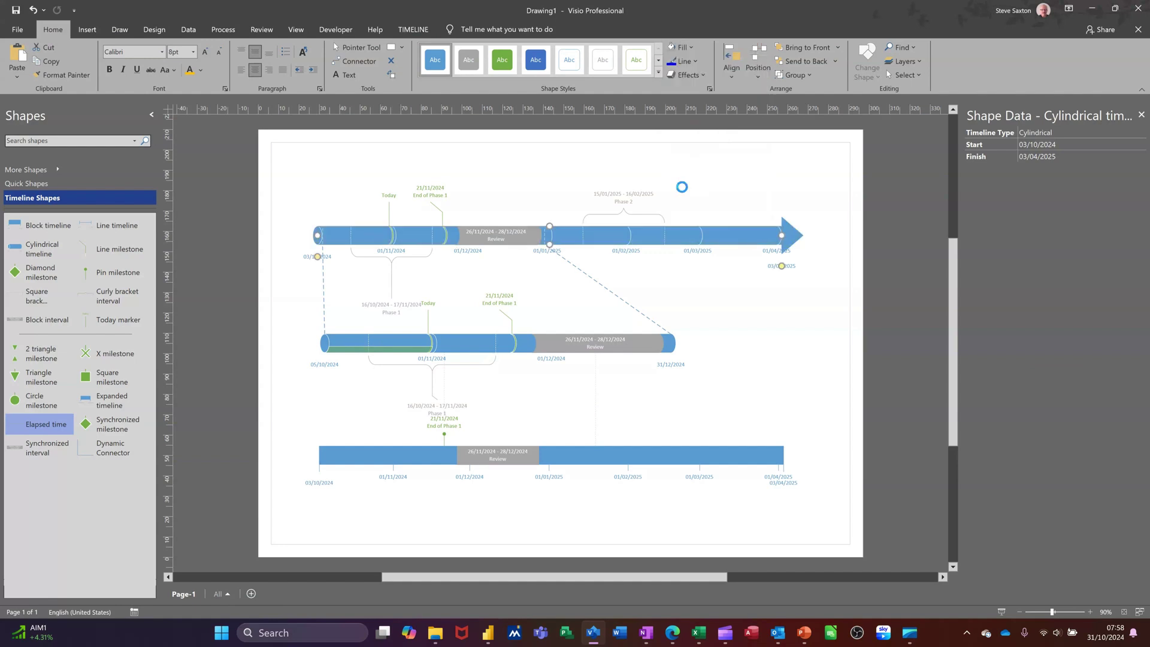
Step: Fill the middle cylindrical timeline light green
{"action": "left_click", "coordinate": [471, 343]}
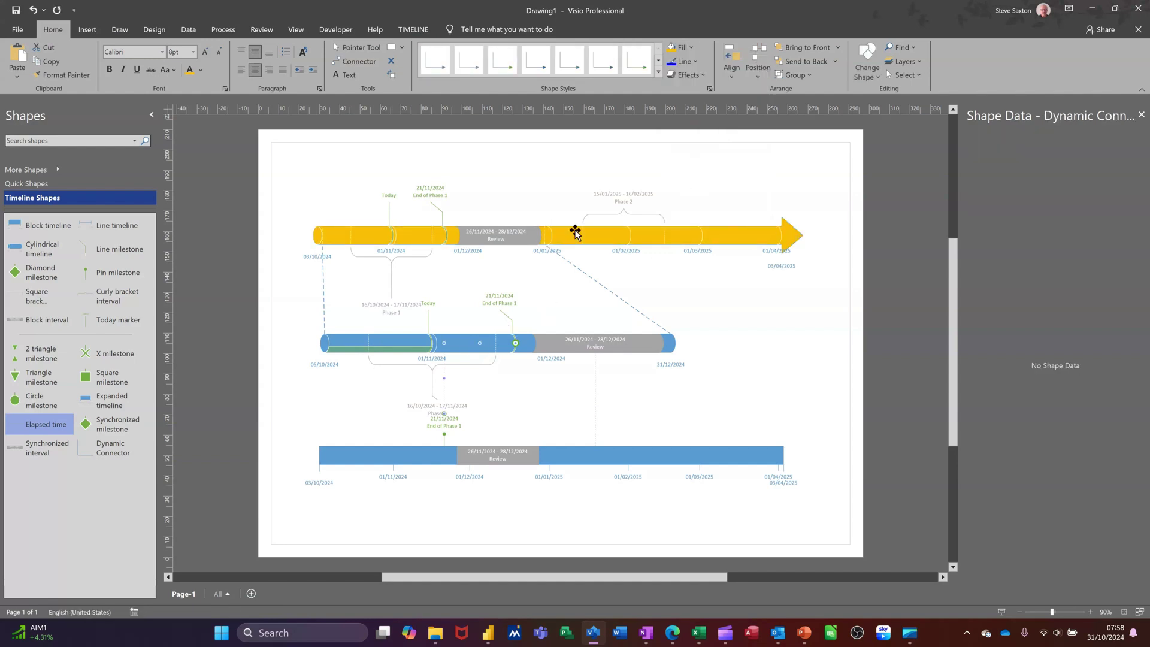
{"action": "left_click", "coordinate": [684, 48]}
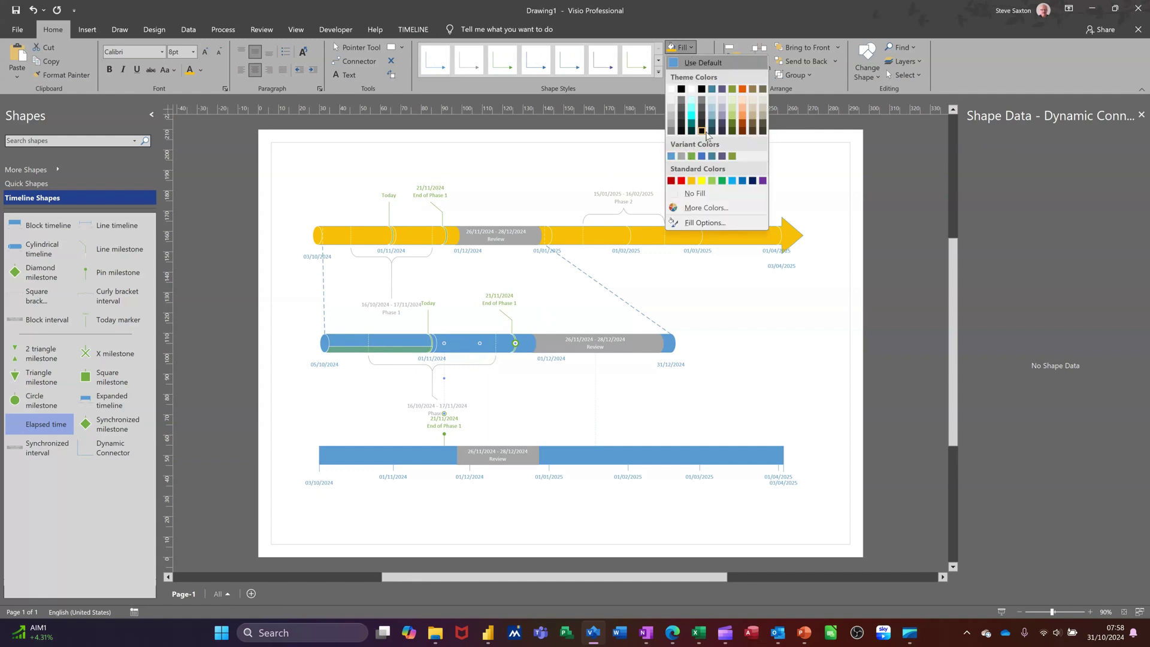
{"action": "left_click", "coordinate": [735, 118]}
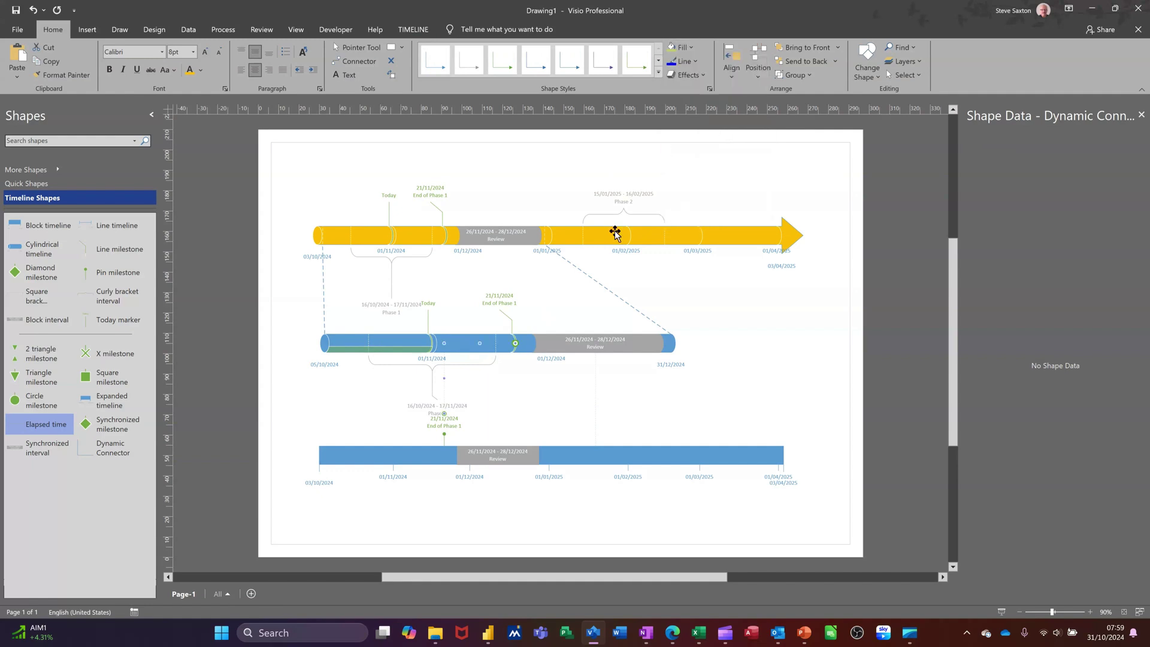
{"action": "left_click", "coordinate": [492, 345]}
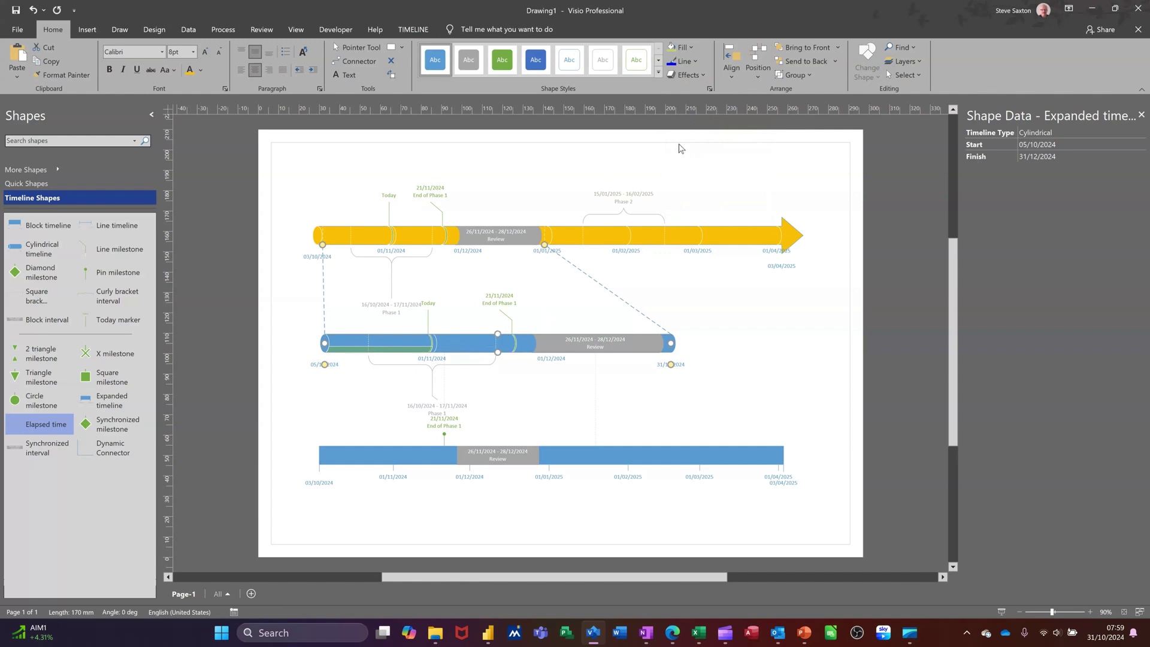
{"action": "left_click", "coordinate": [677, 50]}
Step: Fill the bottom block timeline lavender and return to the Timeline tab
{"action": "left_click", "coordinate": [596, 457]}
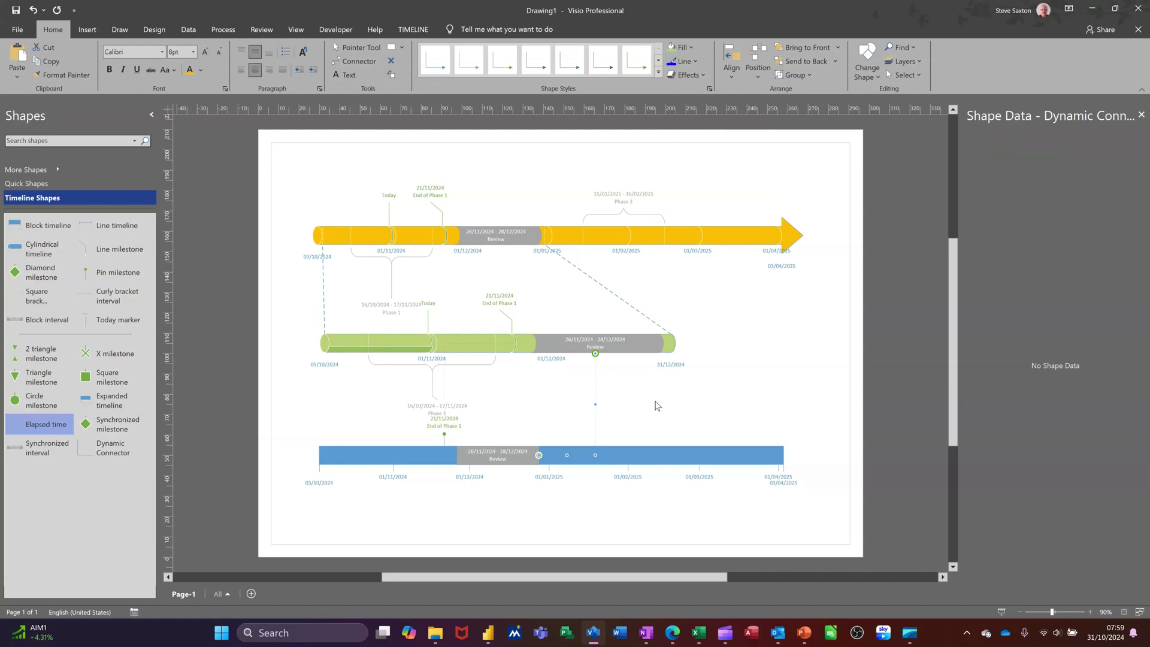
{"action": "left_click", "coordinate": [663, 457]}
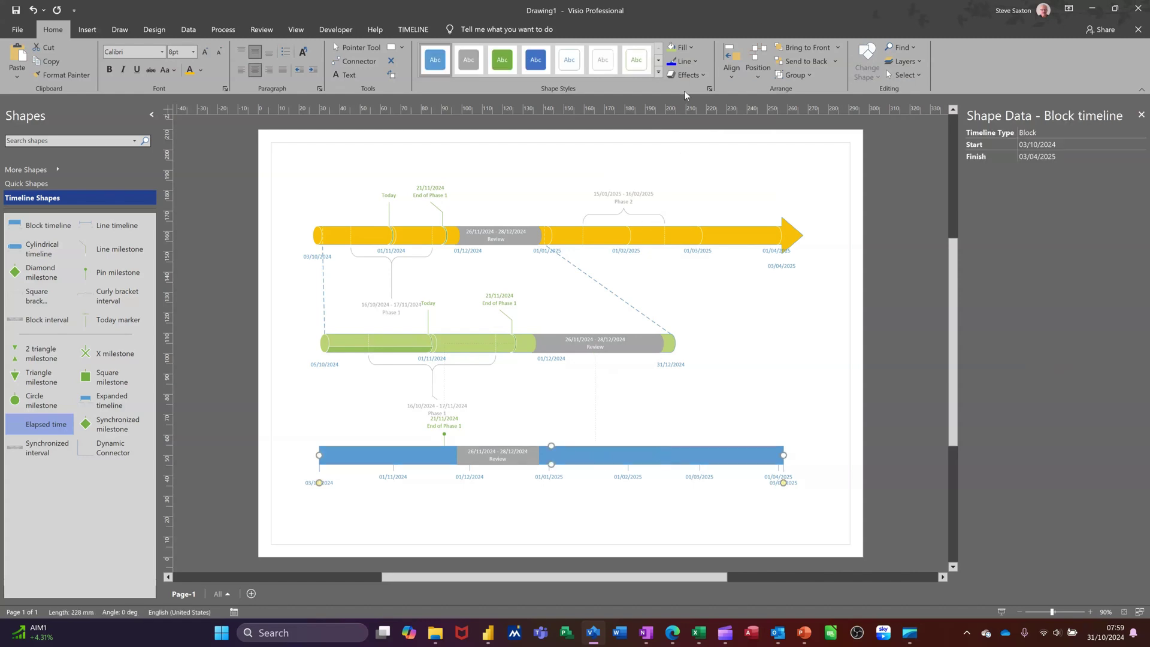
{"action": "left_click", "coordinate": [683, 47]}
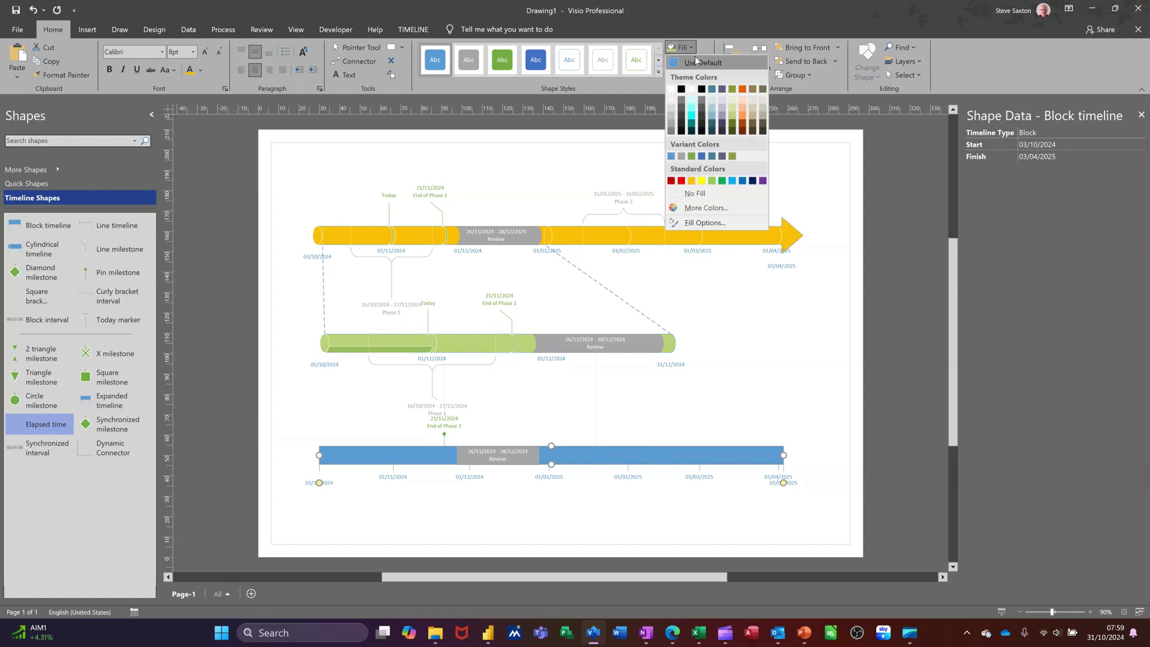
{"action": "left_click", "coordinate": [721, 119]}
{"action": "left_click", "coordinate": [736, 387]}
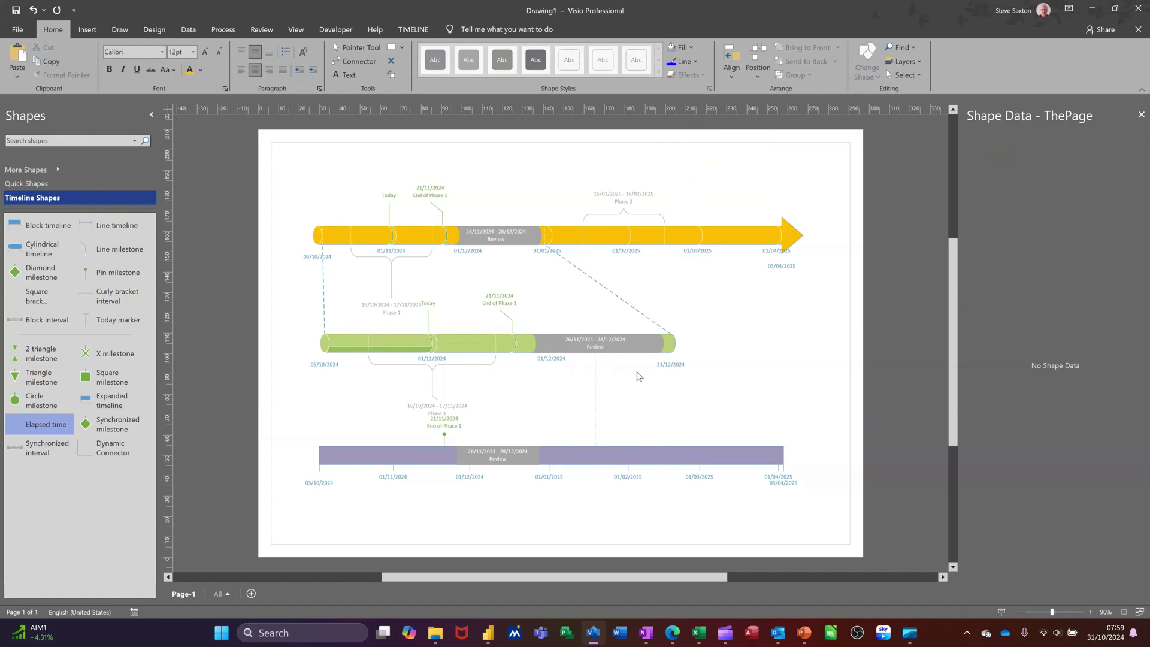
{"action": "left_click", "coordinate": [416, 31]}
{"action": "left_click", "coordinate": [415, 31]}
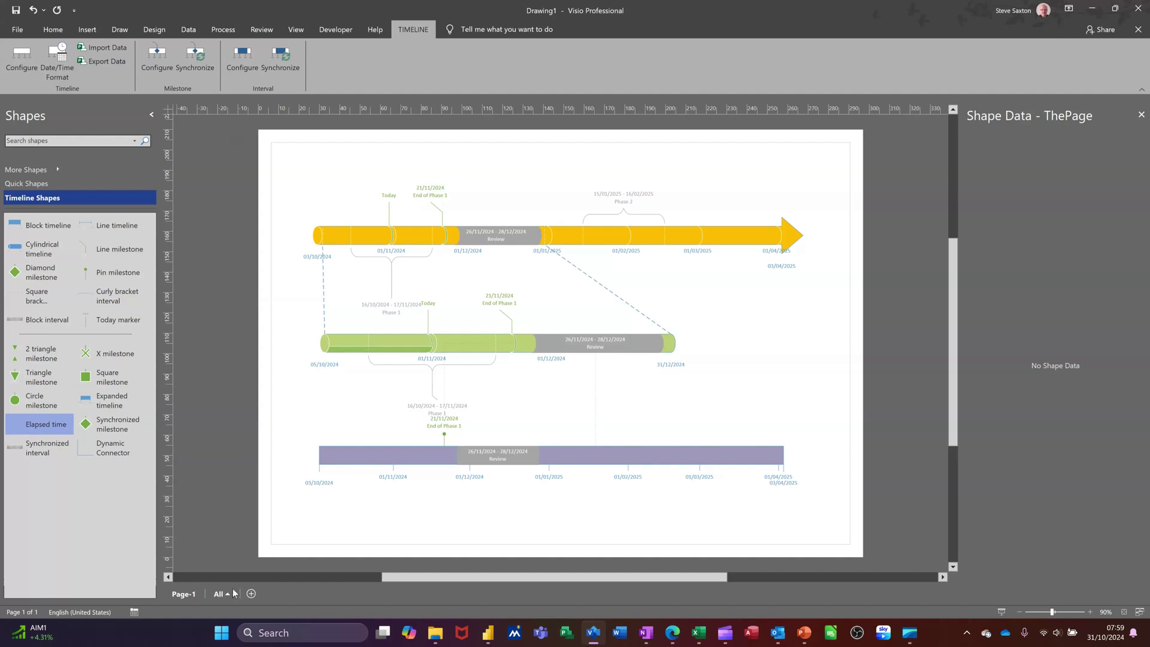
Step: Insert Page-2 and import Timeline.mpp with all tasks as a block timeline
{"action": "left_click", "coordinate": [251, 595]}
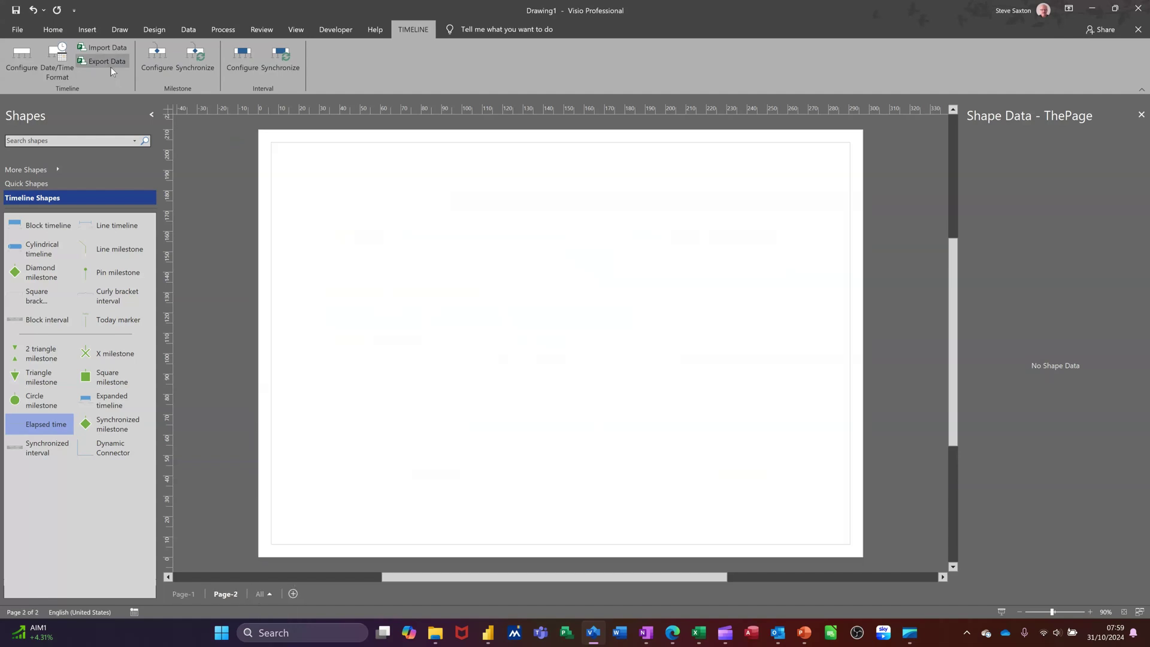
{"action": "left_click", "coordinate": [101, 52]}
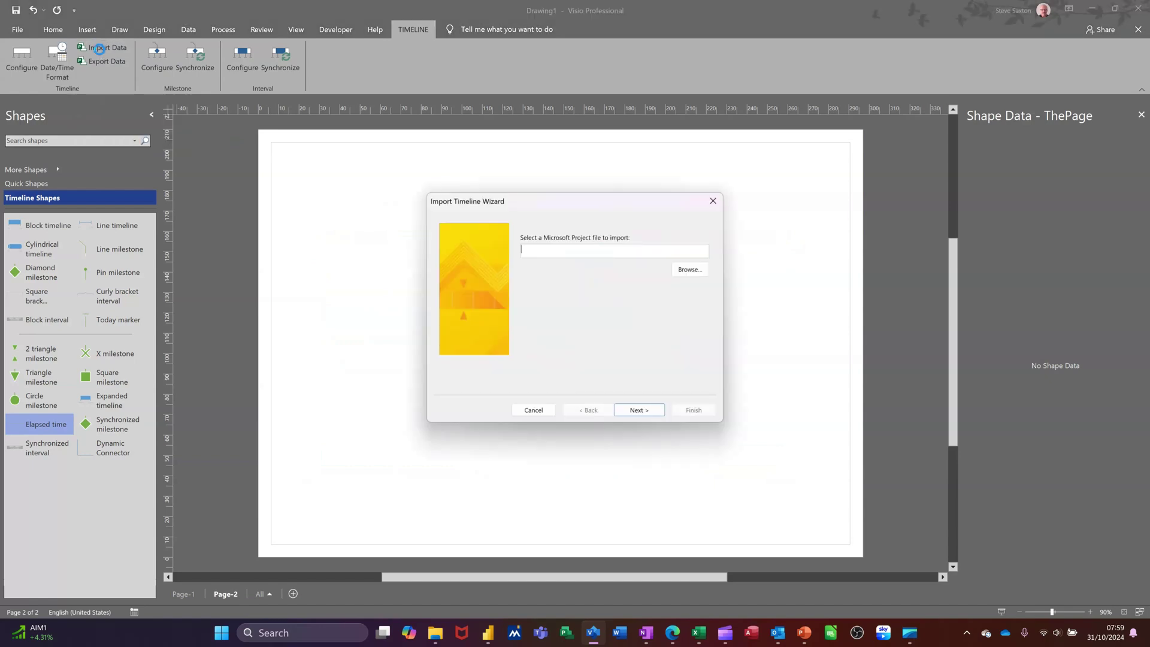
{"action": "left_click", "coordinate": [686, 272]}
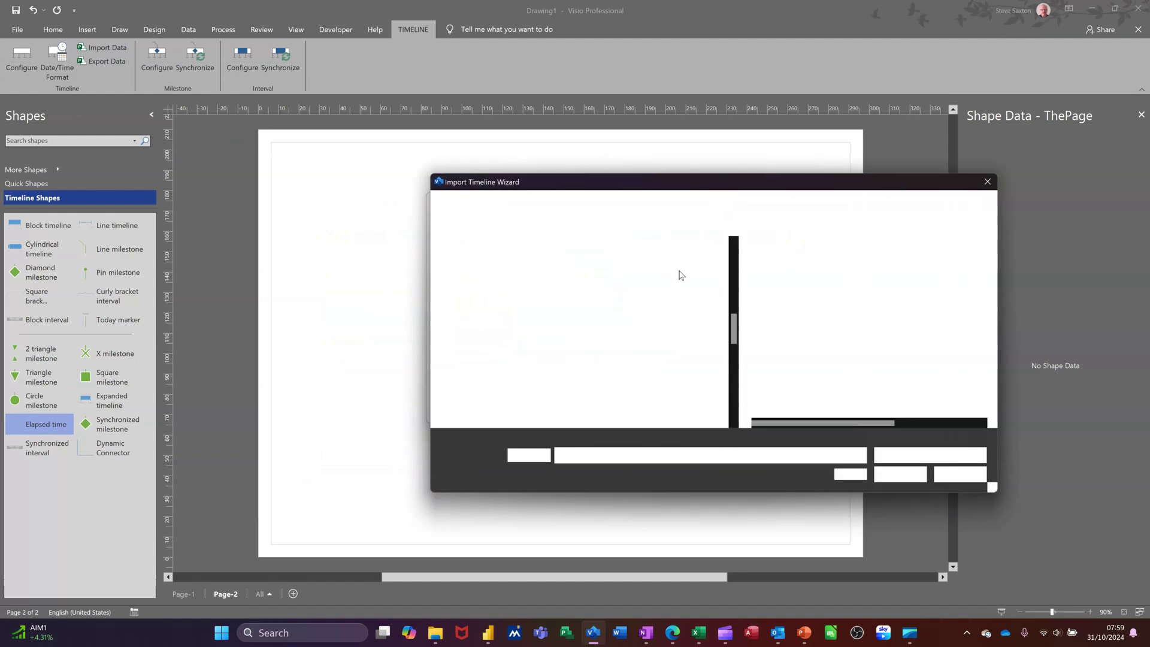
{"action": "scroll", "coordinate": [599, 308], "scroll_direction": "down", "scroll_amount": 10}
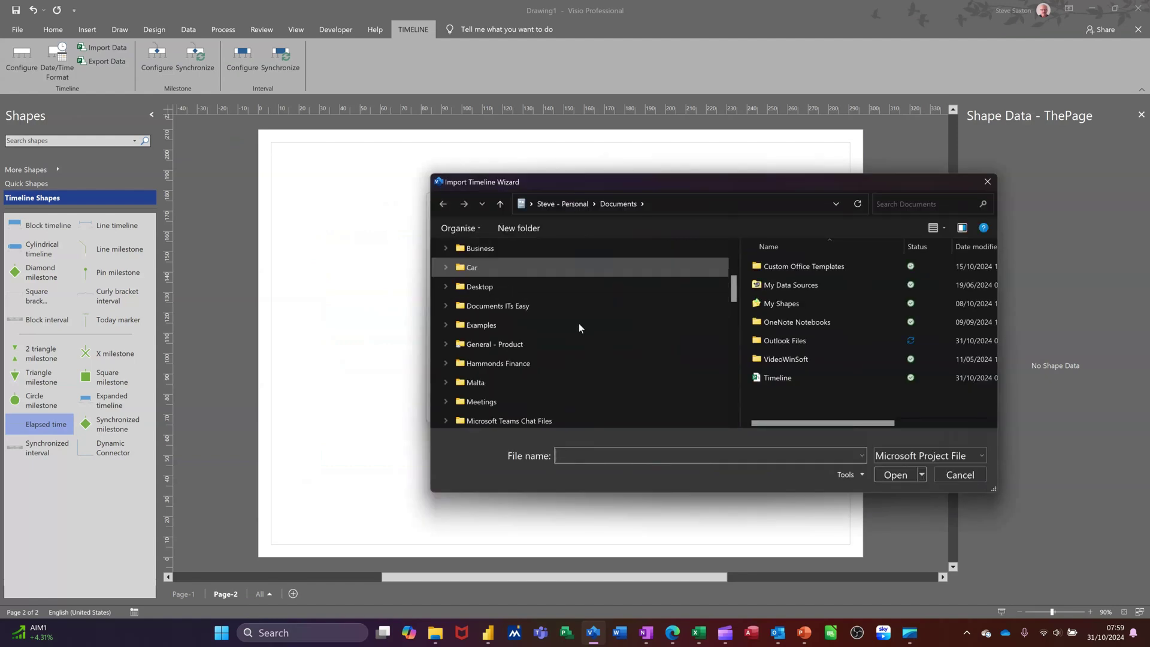
{"action": "left_click", "coordinate": [784, 377]}
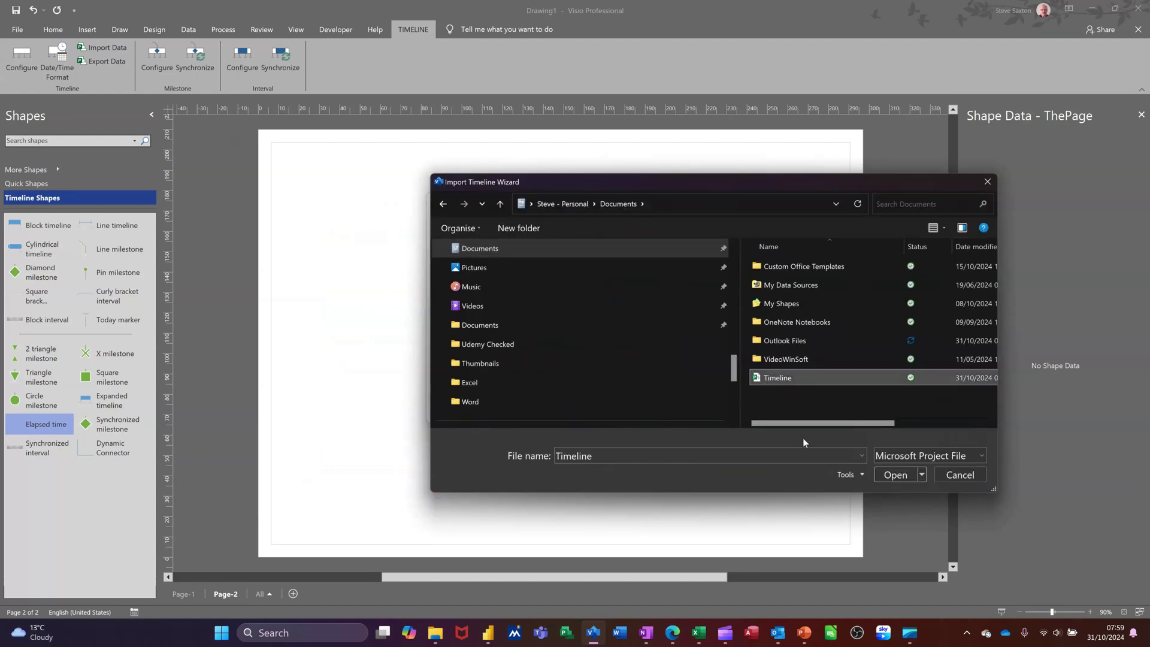
{"action": "left_click", "coordinate": [895, 476]}
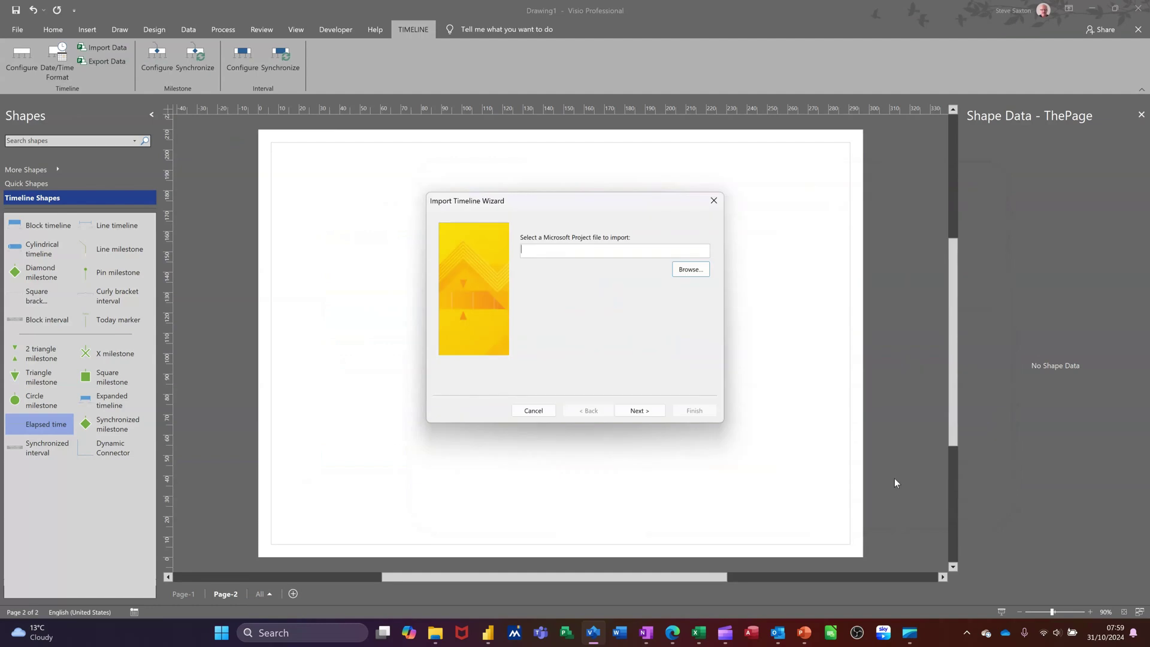
{"action": "left_click", "coordinate": [645, 414]}
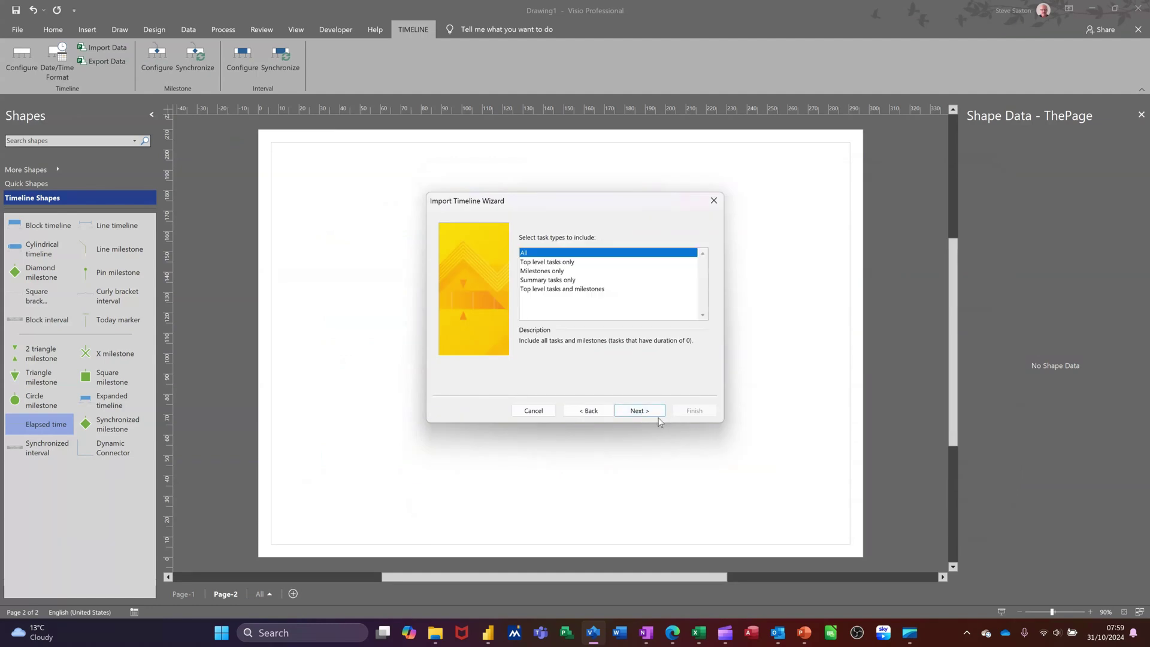
{"action": "left_click", "coordinate": [644, 415]}
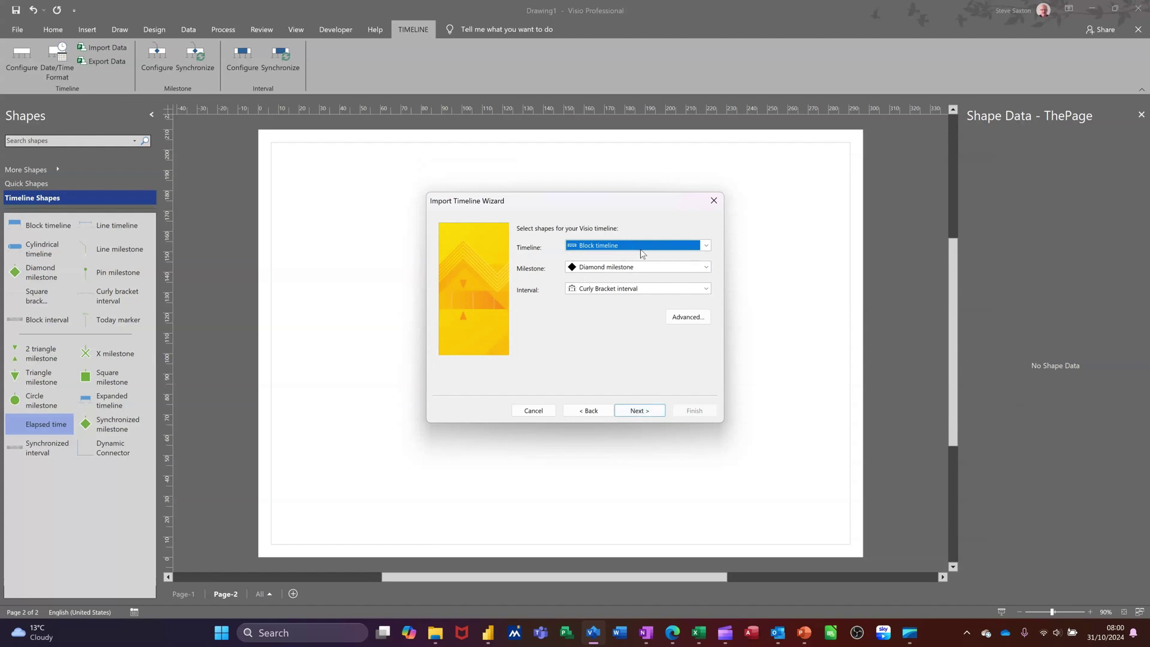
{"action": "left_click", "coordinate": [643, 415]}
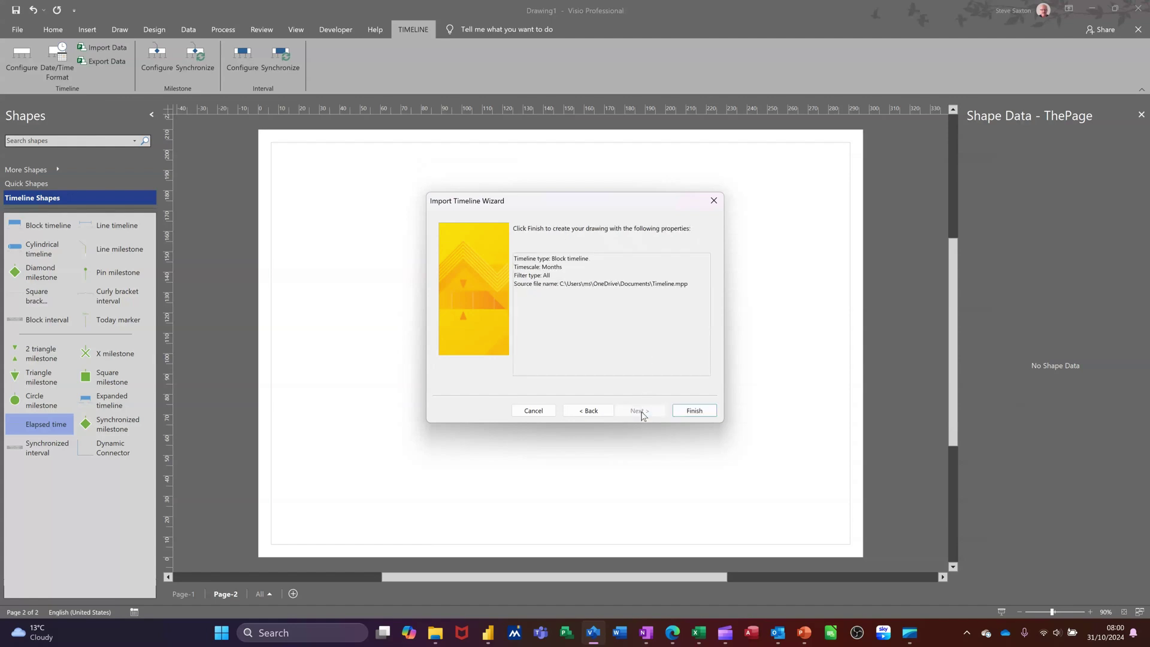
{"action": "left_click", "coordinate": [689, 416]}
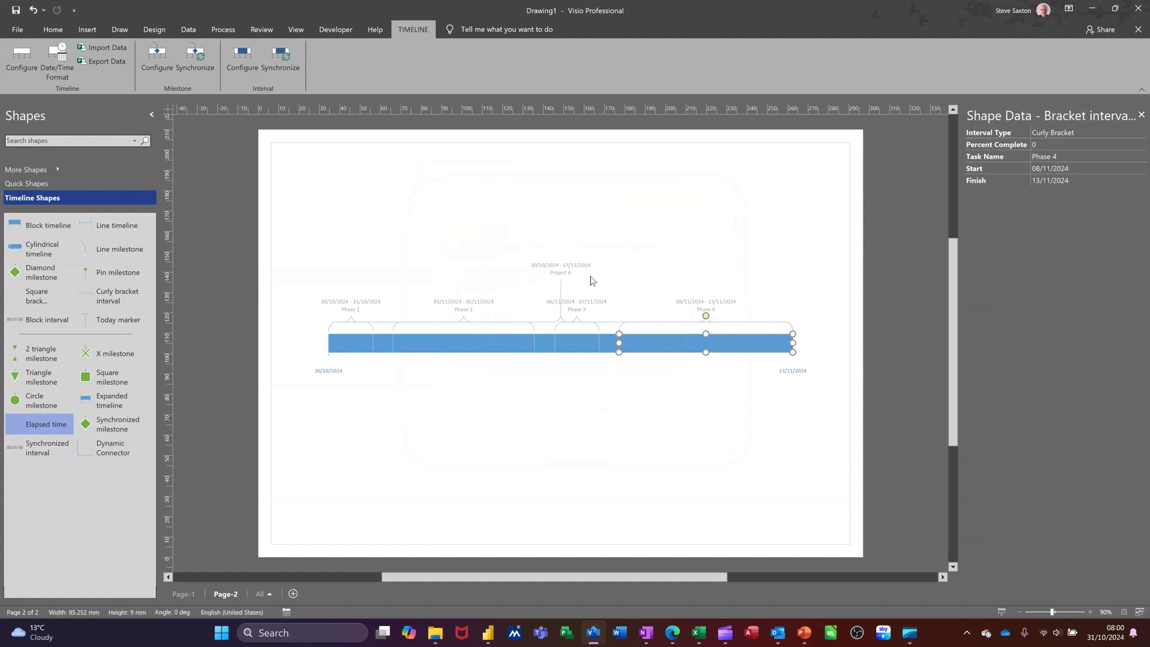
Step: Select the imported Project A block timeline on Page-2
{"action": "left_click", "coordinate": [456, 351]}
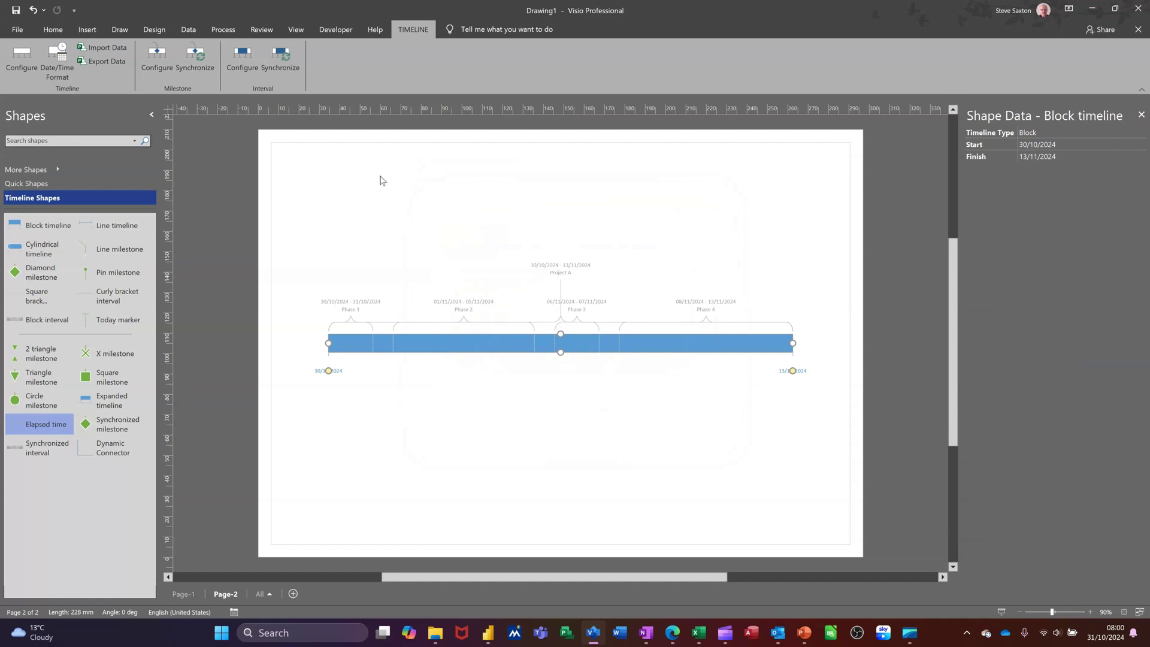
Step: Export the Page-2 timeline as the Microsoft Project file Drawing1
{"action": "left_click", "coordinate": [96, 62]}
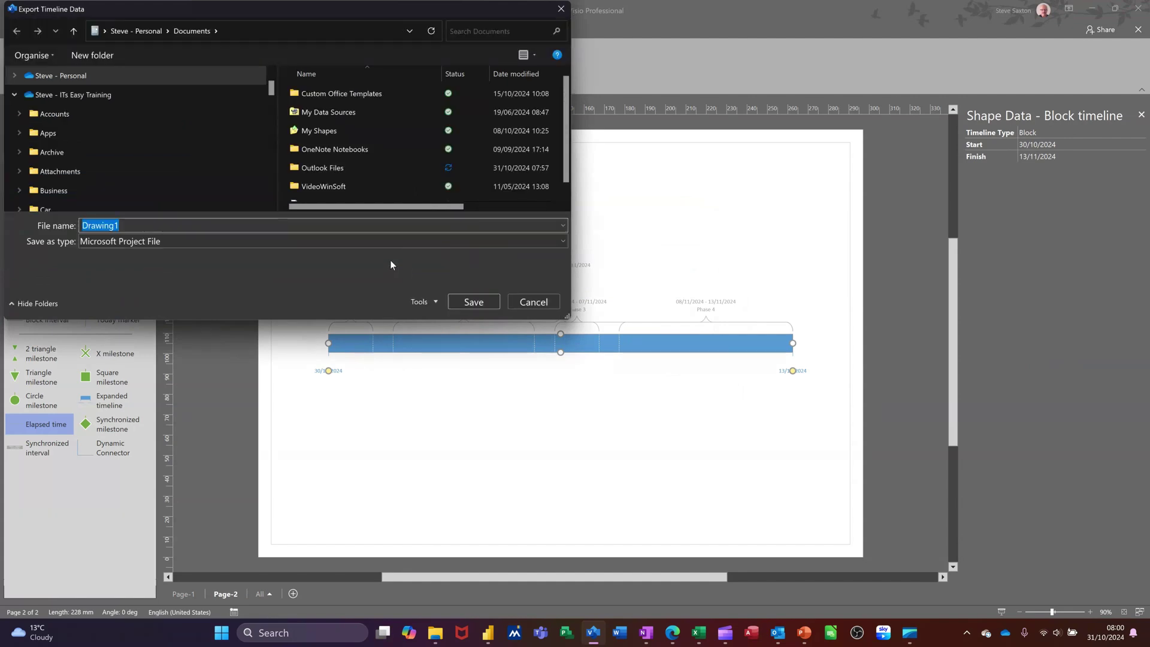
{"action": "left_click", "coordinate": [471, 301]}
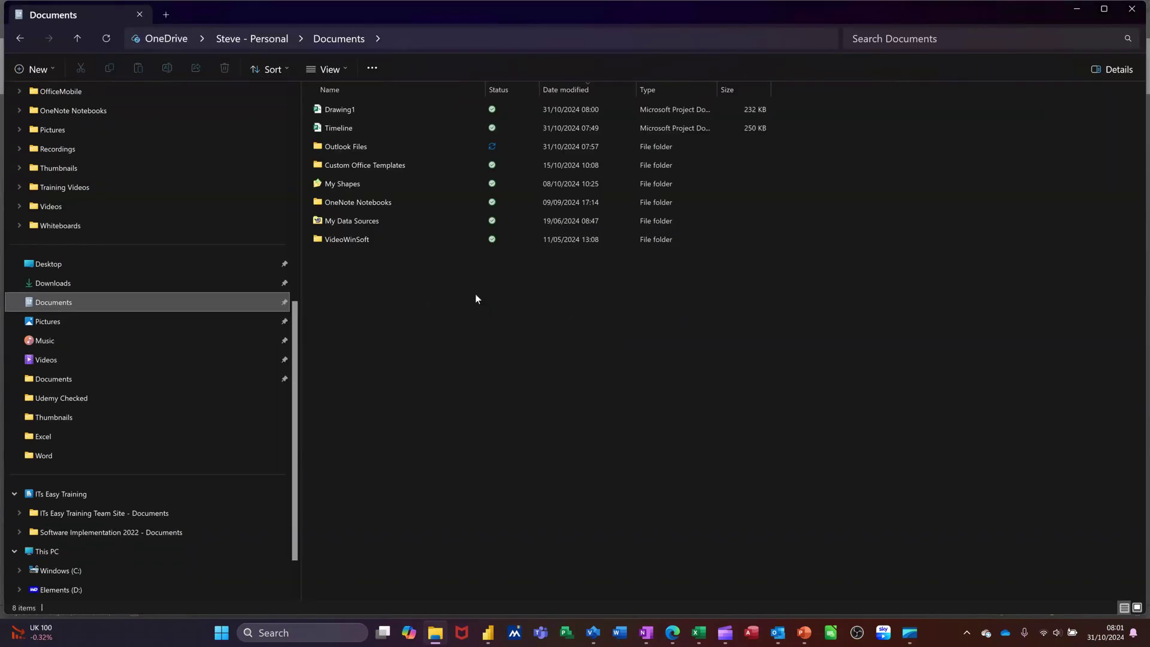
Step: Open the exported Drawing1 file from the Documents folder
{"action": "left_click", "coordinate": [339, 111]}
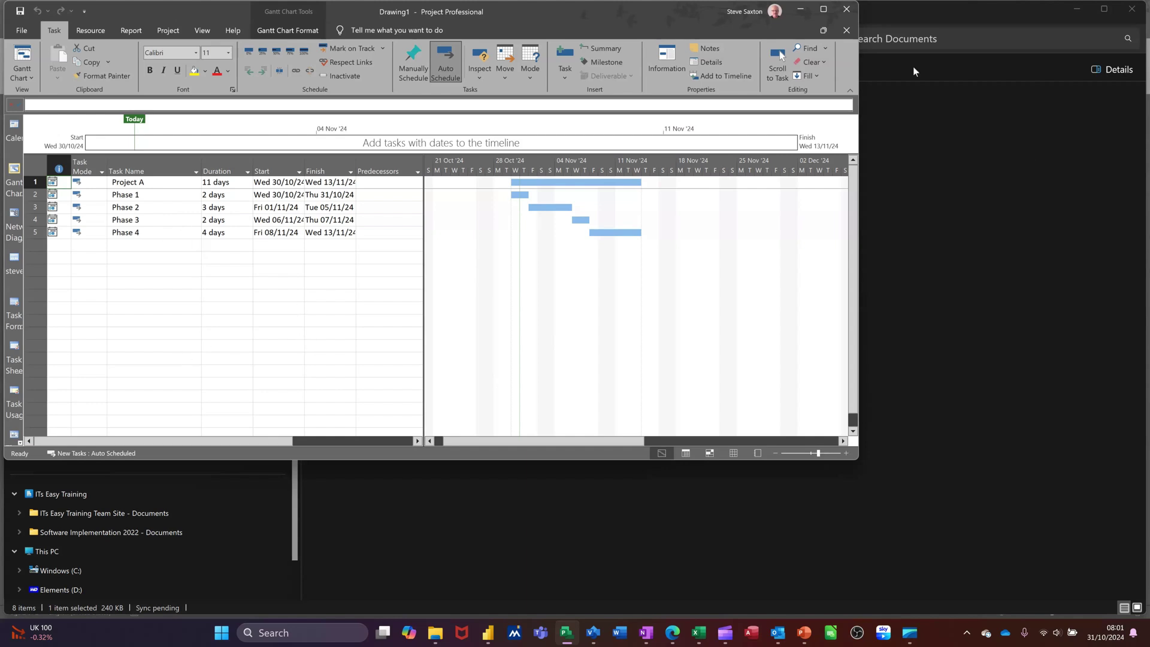
Step: Close Microsoft Project after reviewing Project A's Phases 1–4
{"action": "left_click", "coordinate": [841, 16]}
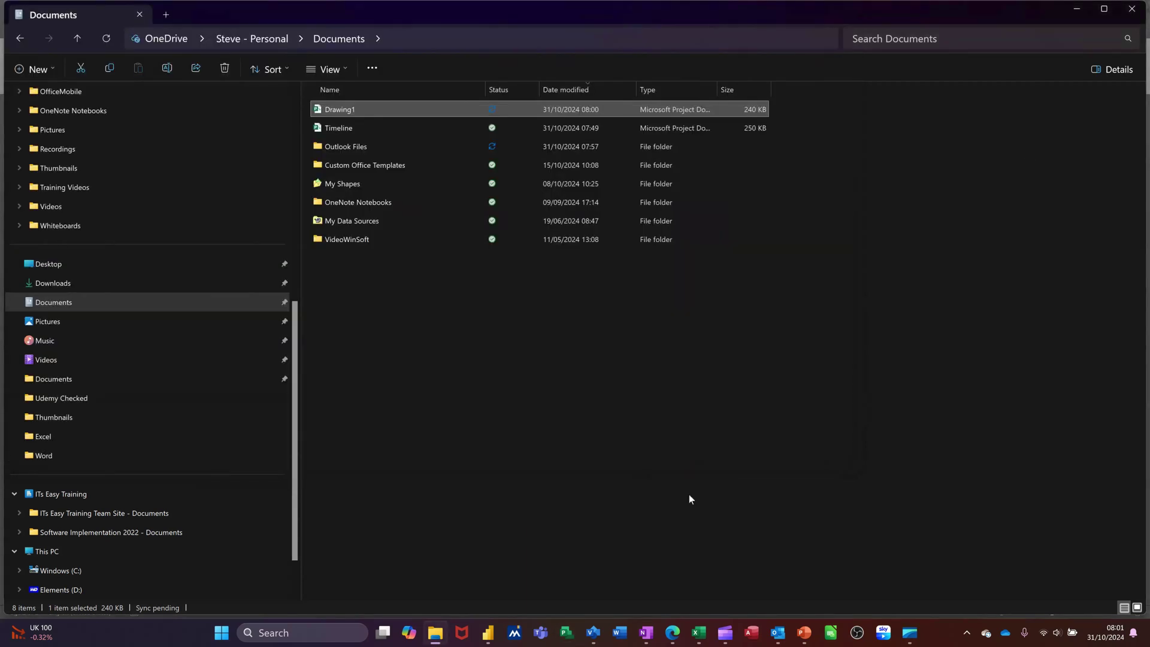
Step: Bring Visio back to the front and switch to Page-1 with its three timelines
{"action": "left_click", "coordinate": [599, 639]}
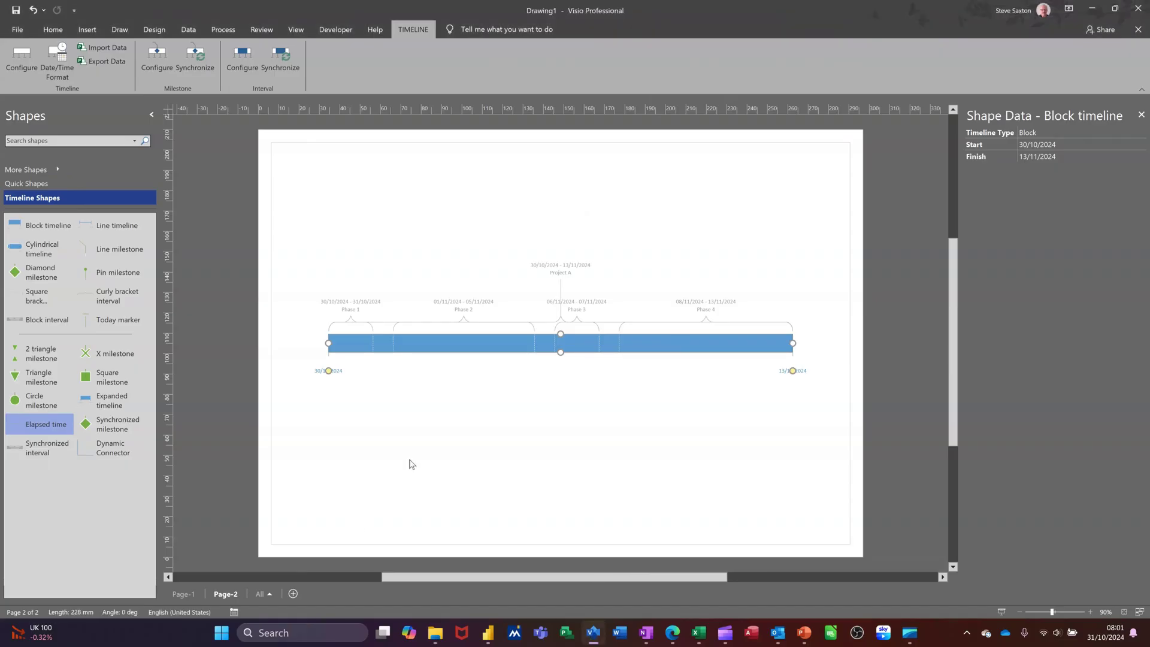
{"action": "left_click", "coordinate": [185, 595]}
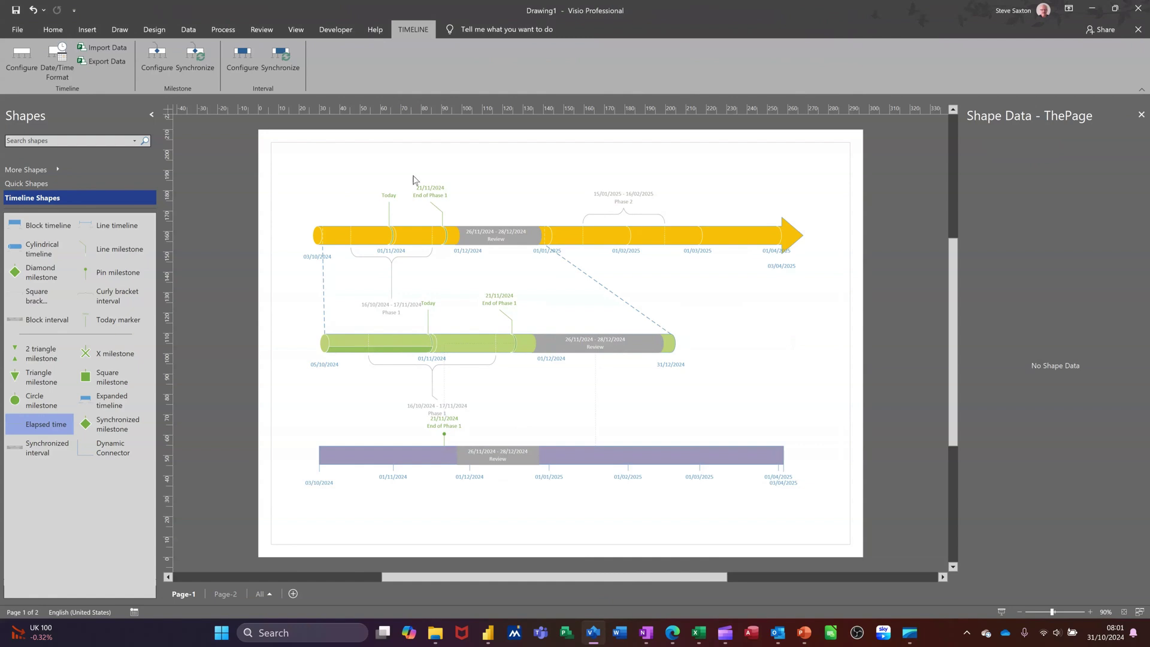
{"action": "left_click", "coordinate": [60, 31]}
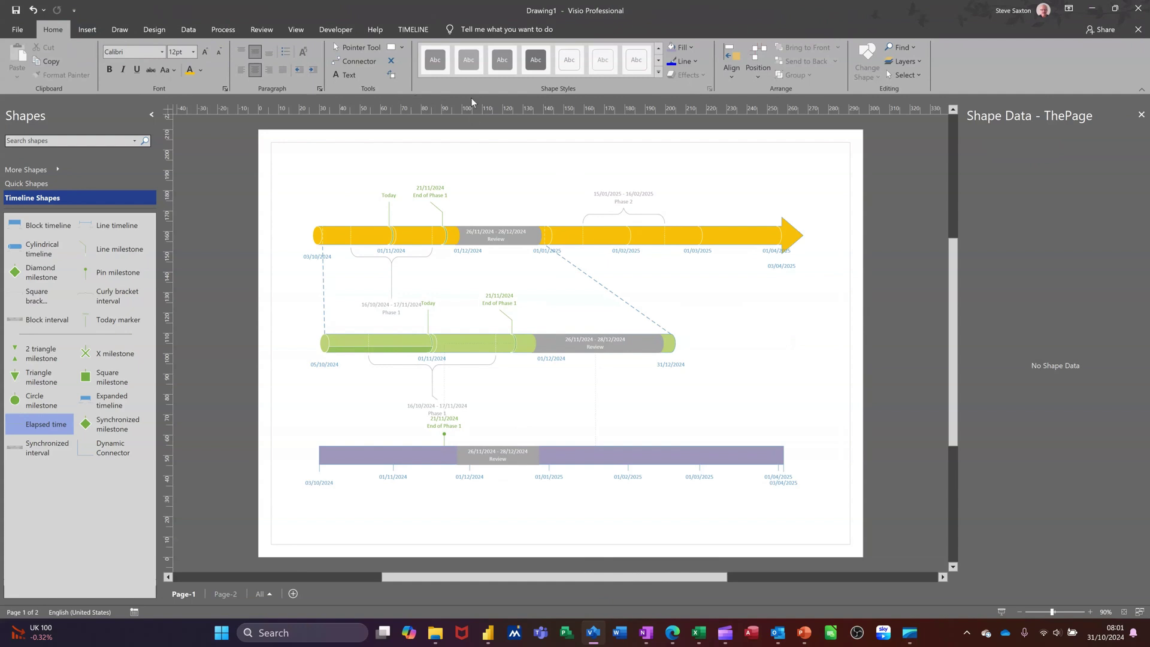
Step: Apply the brown Daybreak theme to Page-1 from the Design tab's Themes gallery
{"action": "left_click", "coordinate": [156, 33]}
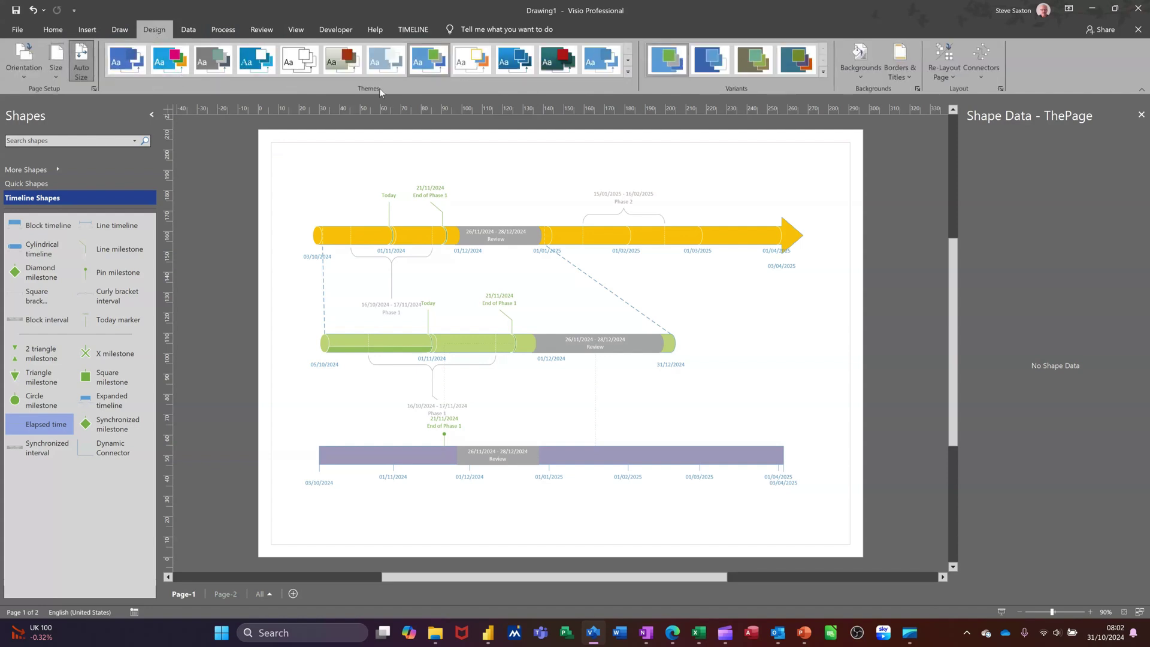
{"action": "left_click", "coordinate": [629, 73]}
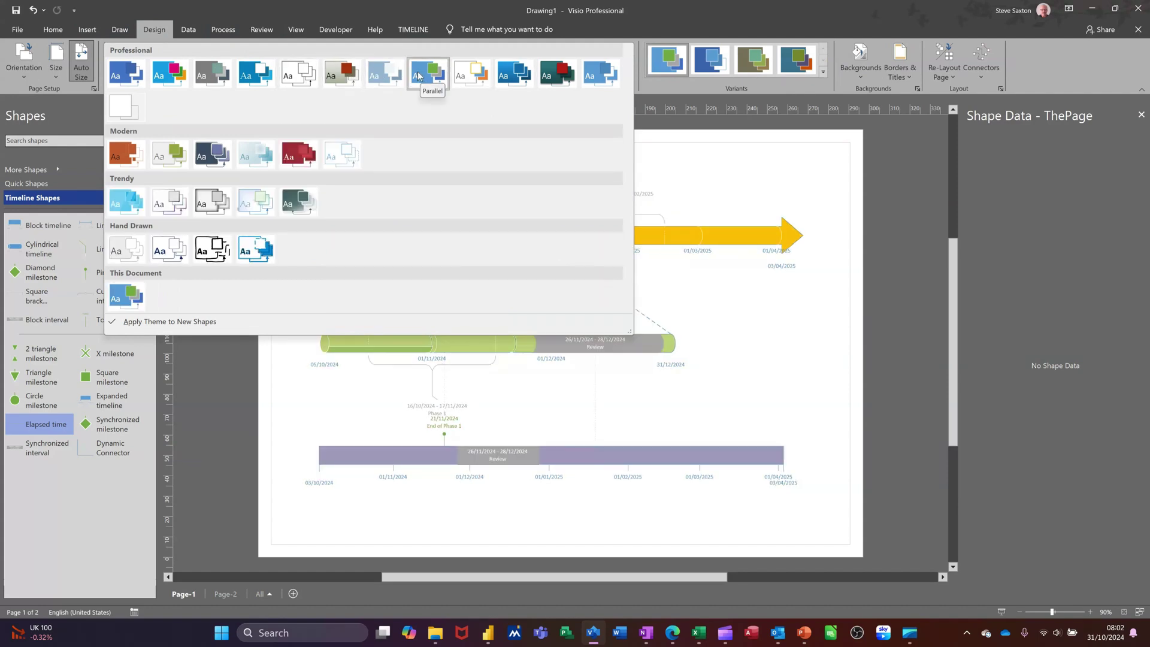
{"action": "left_click", "coordinate": [345, 75]}
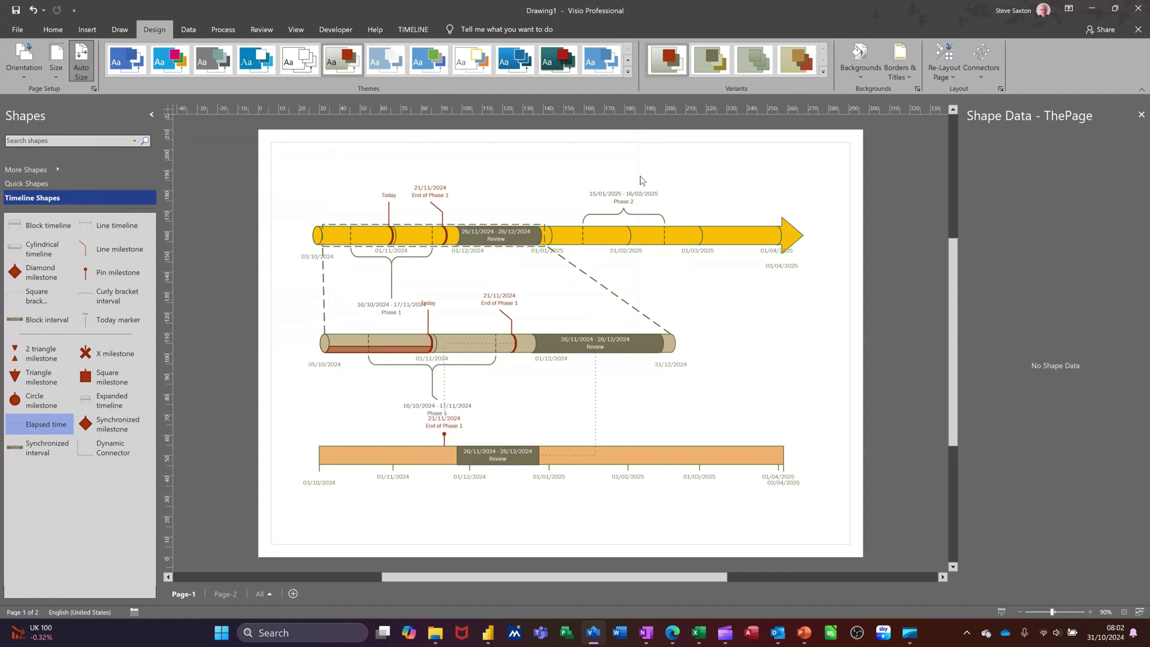
Step: Apply the World background and a title border with date and page number to Page-1
{"action": "left_click", "coordinate": [858, 81]}
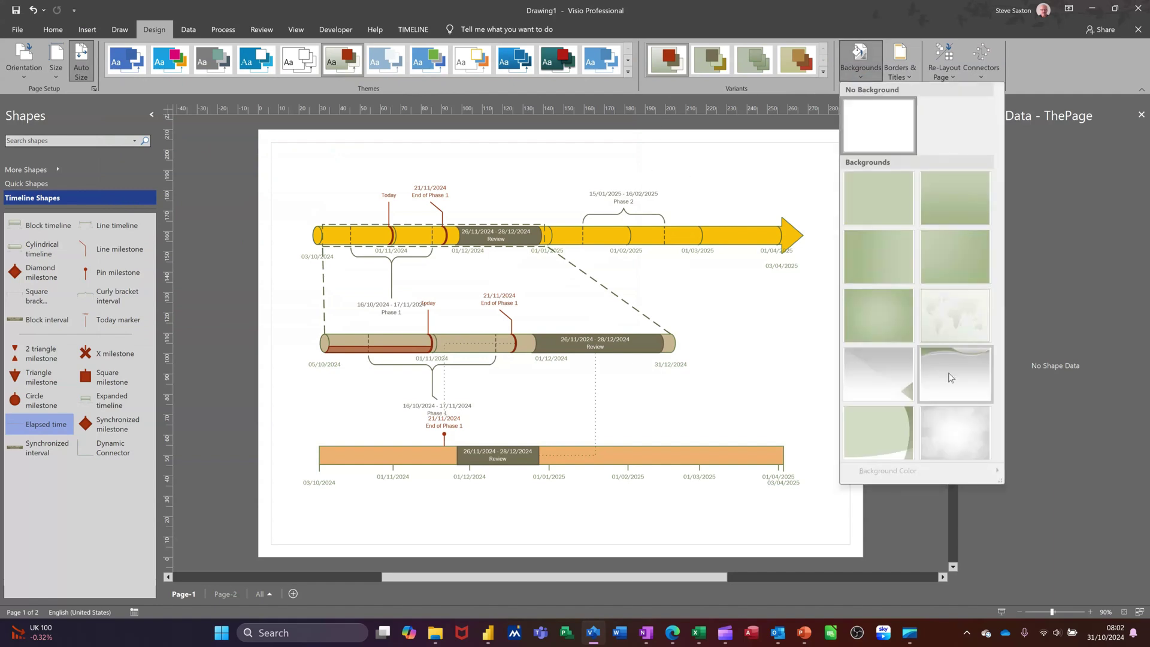
{"action": "left_click", "coordinate": [939, 312]}
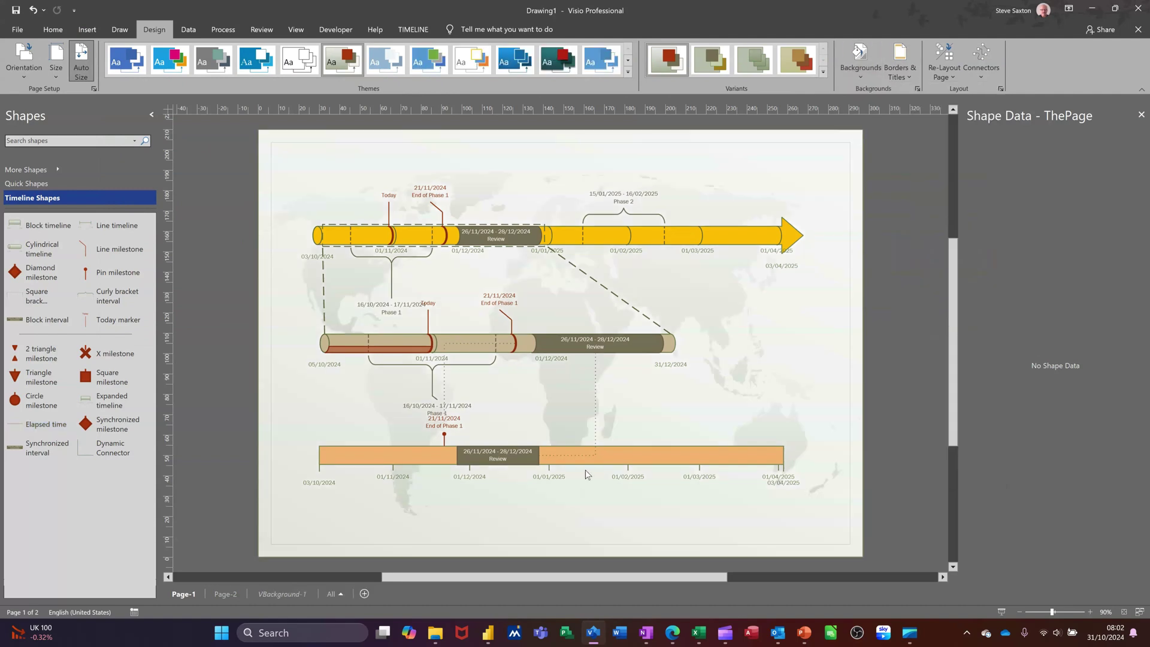
{"action": "left_click", "coordinate": [912, 76]}
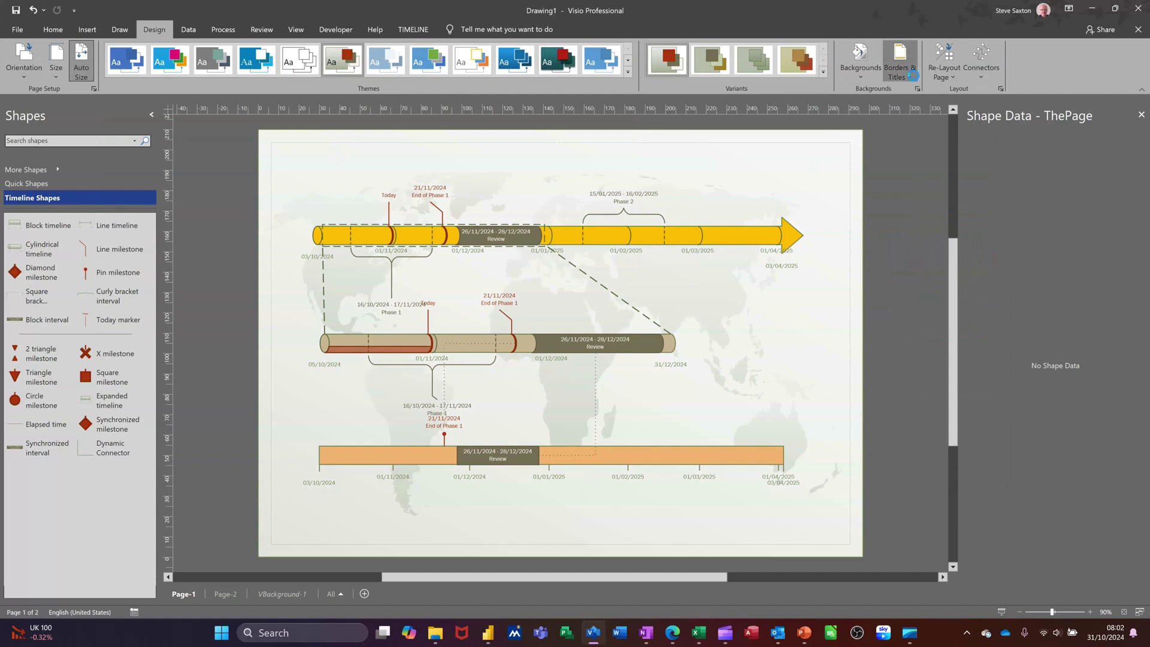
{"action": "left_click", "coordinate": [923, 192]}
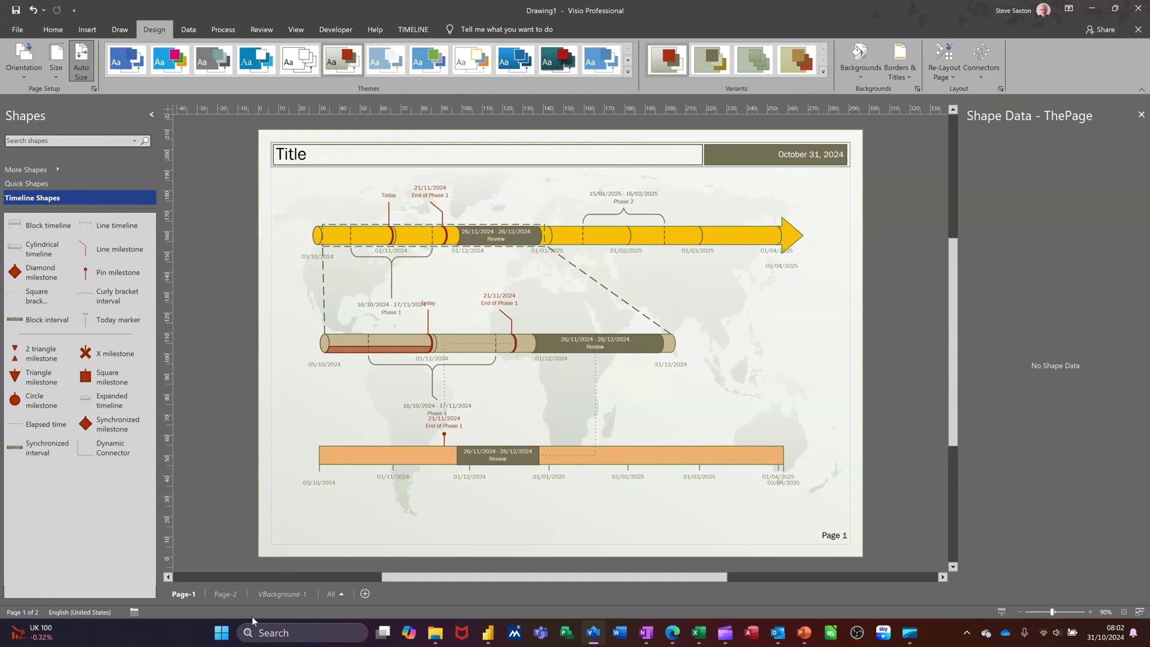
Step: On the VBackground-1 page, replace the title border's placeholder 'Title' with 'Timeline'
{"action": "left_click", "coordinate": [230, 594]}
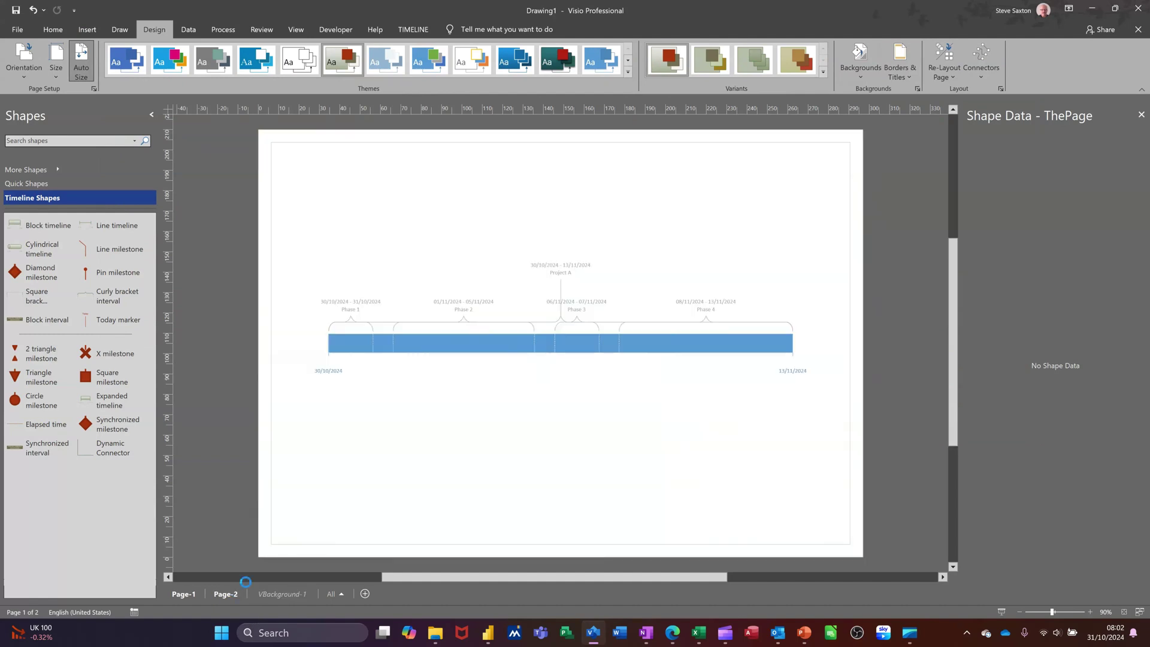
{"action": "left_click", "coordinate": [278, 592]}
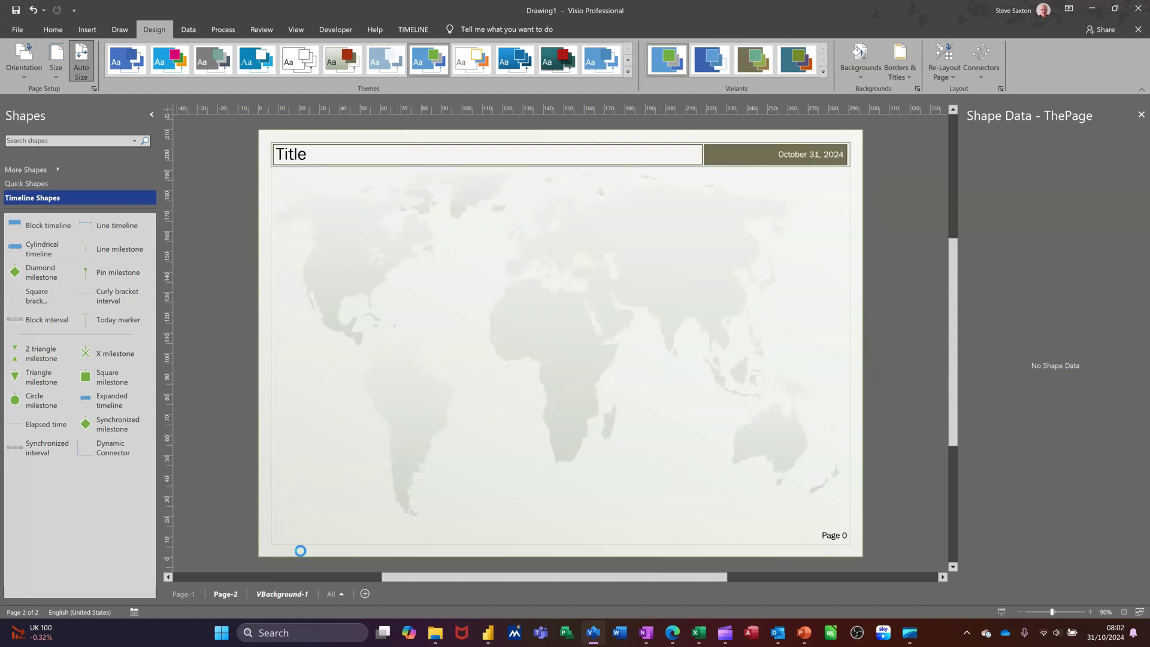
{"action": "left_click", "coordinate": [311, 159]}
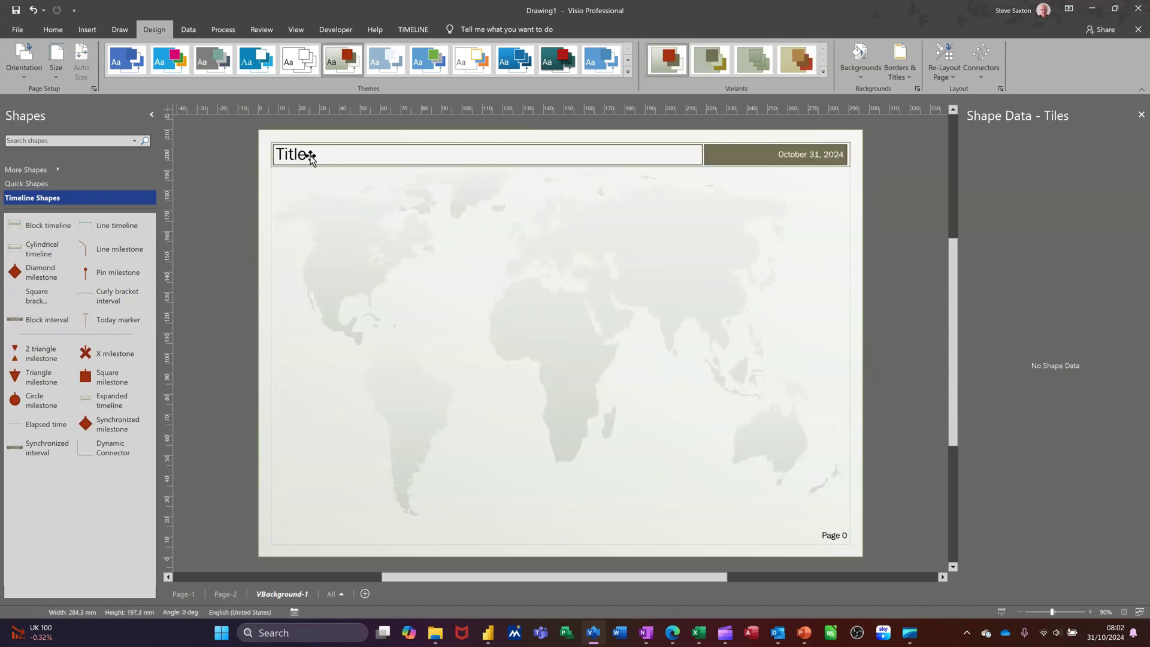
{"action": "double_click", "coordinate": [306, 155]}
{"action": "double_click", "coordinate": [291, 157]}
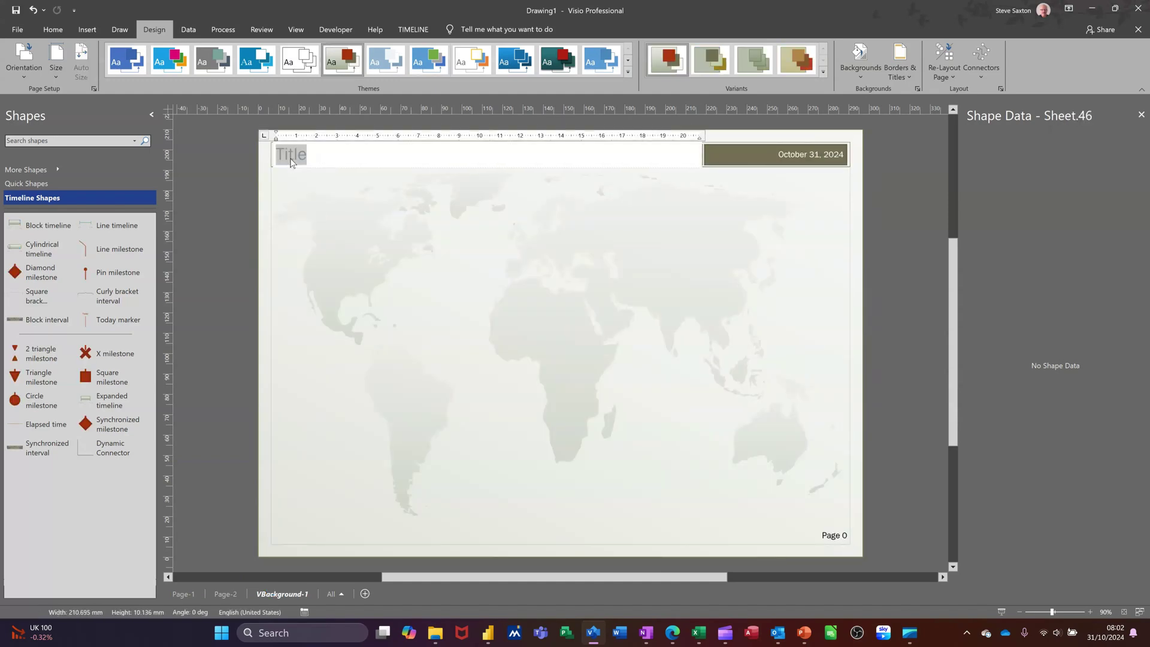
{"action": "type", "text": "Tim"}
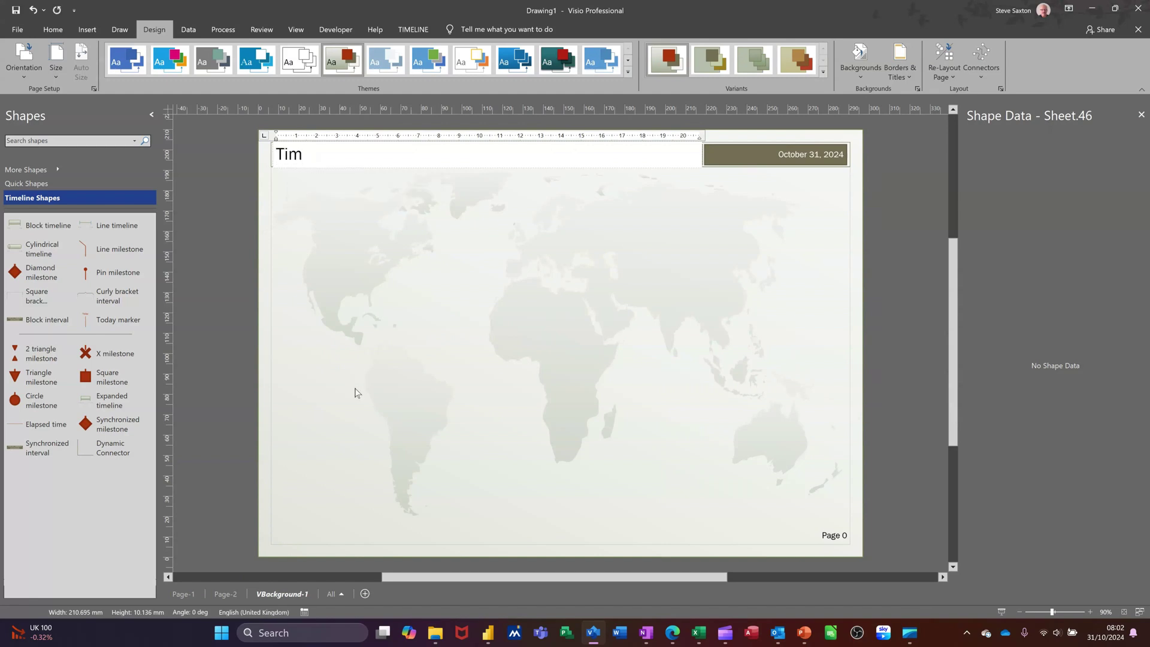
{"action": "type", "text": "eline"}
{"action": "left_click", "coordinate": [357, 272]}
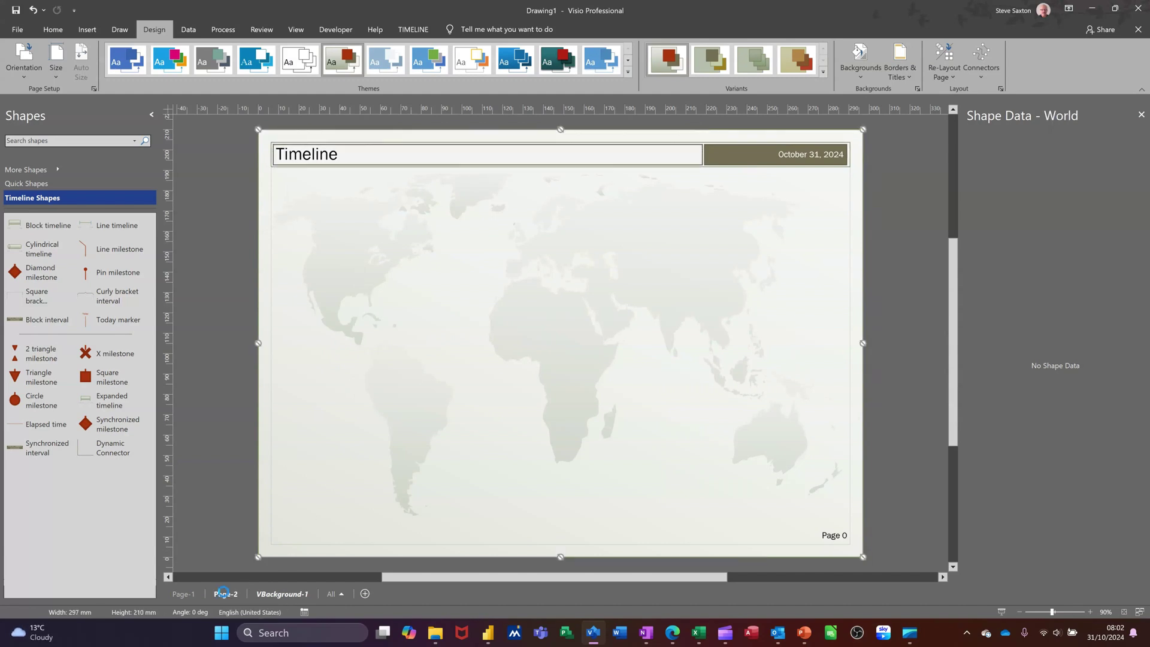
Step: Set Page-2's background to VBackground-1 through Page Setup's Page Properties
{"action": "left_click", "coordinate": [183, 594]}
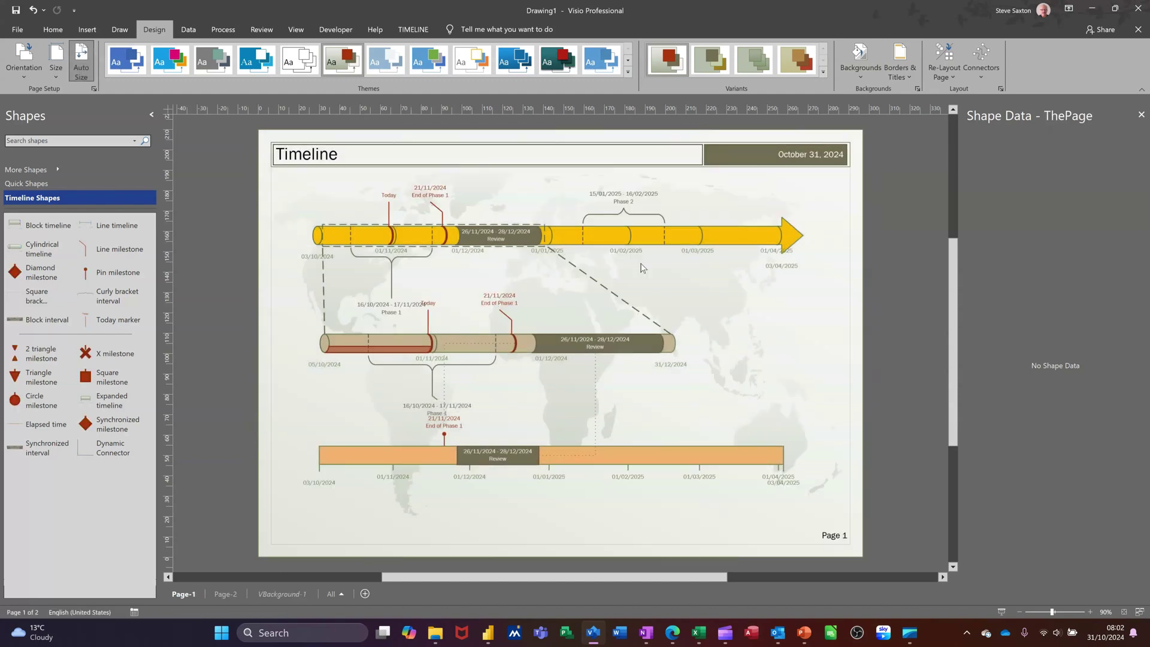
{"action": "left_click", "coordinate": [227, 597]}
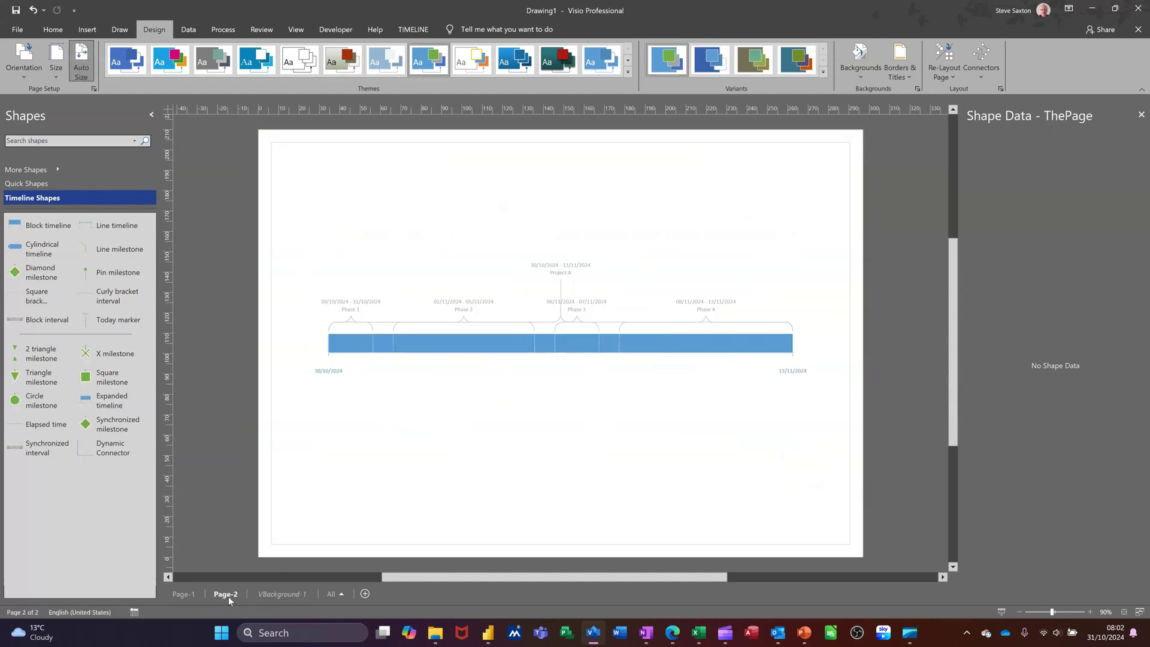
{"action": "right_click", "coordinate": [228, 596]}
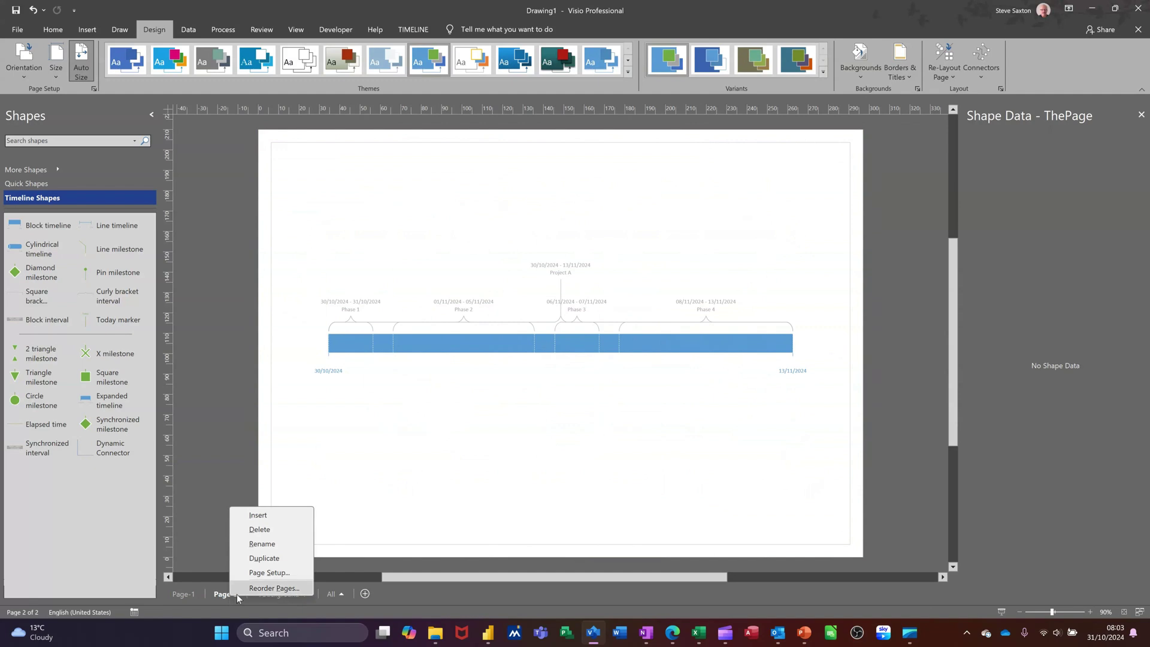
{"action": "left_click", "coordinate": [269, 572]}
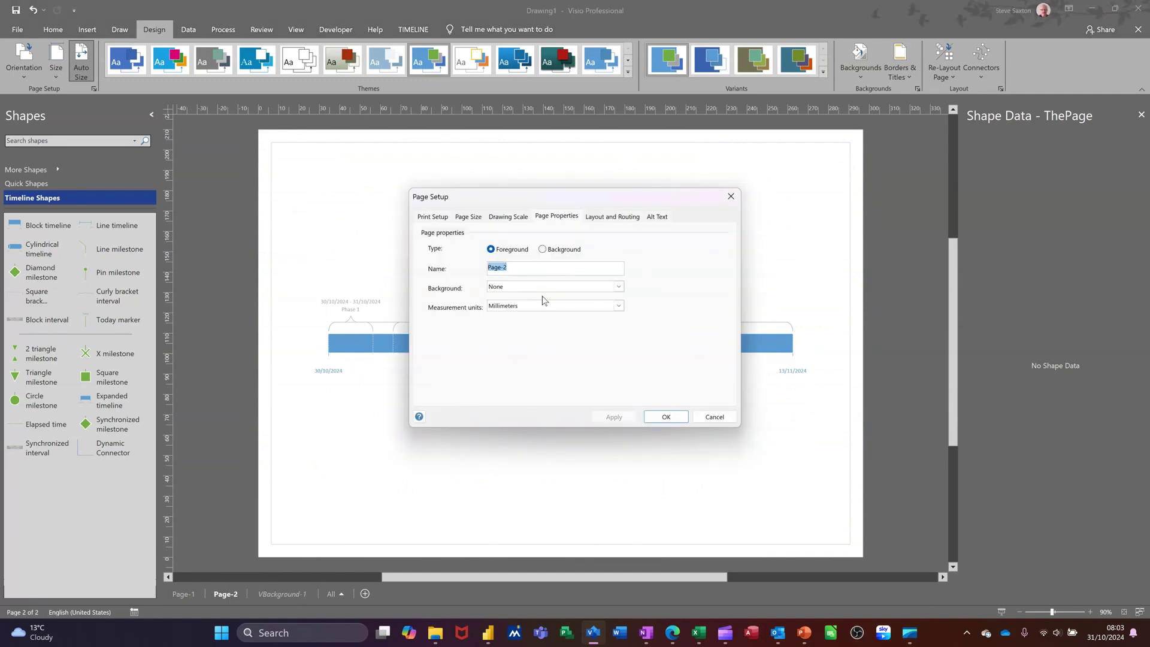
{"action": "left_click", "coordinate": [519, 293]}
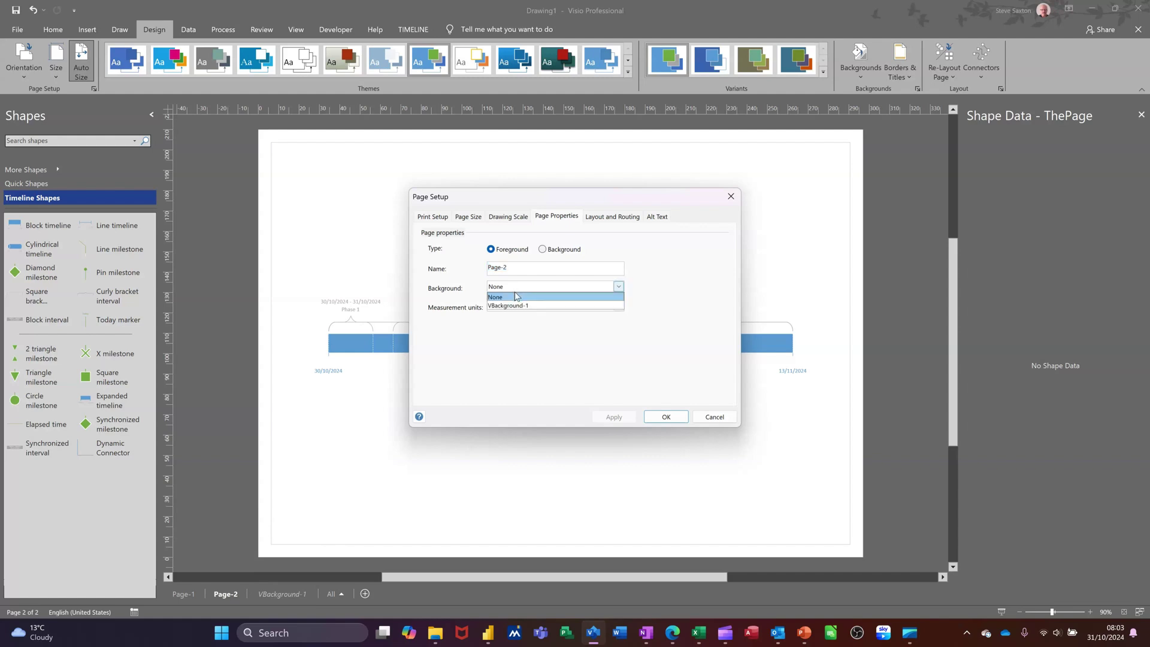
{"action": "left_click", "coordinate": [497, 306]}
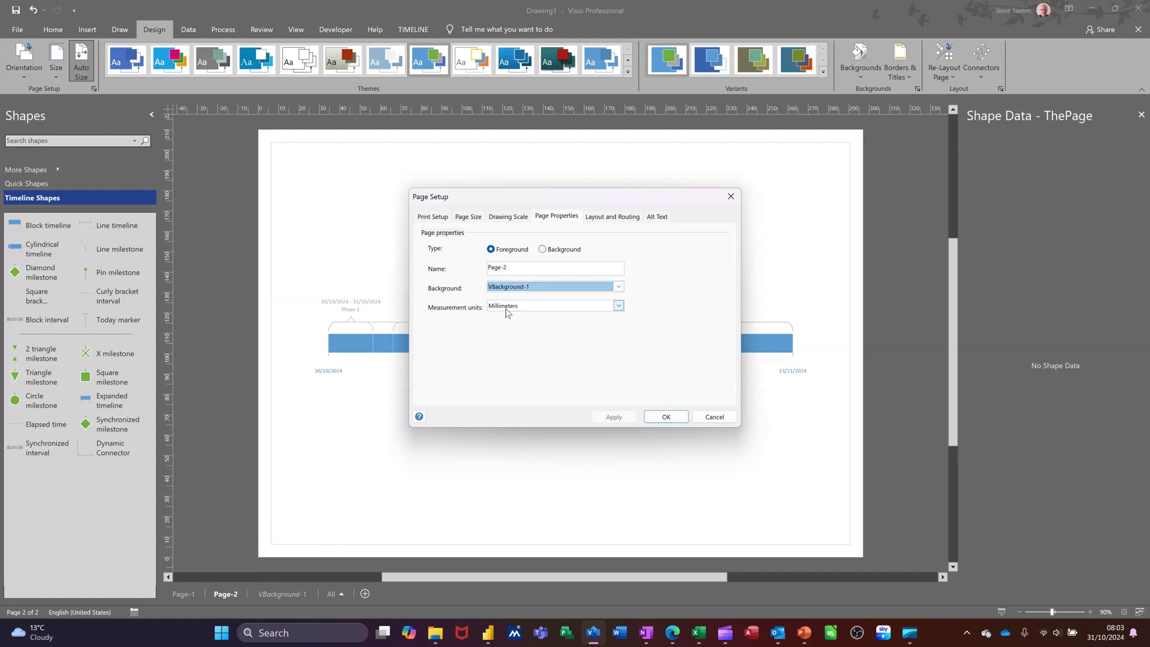
{"action": "left_click", "coordinate": [650, 415]}
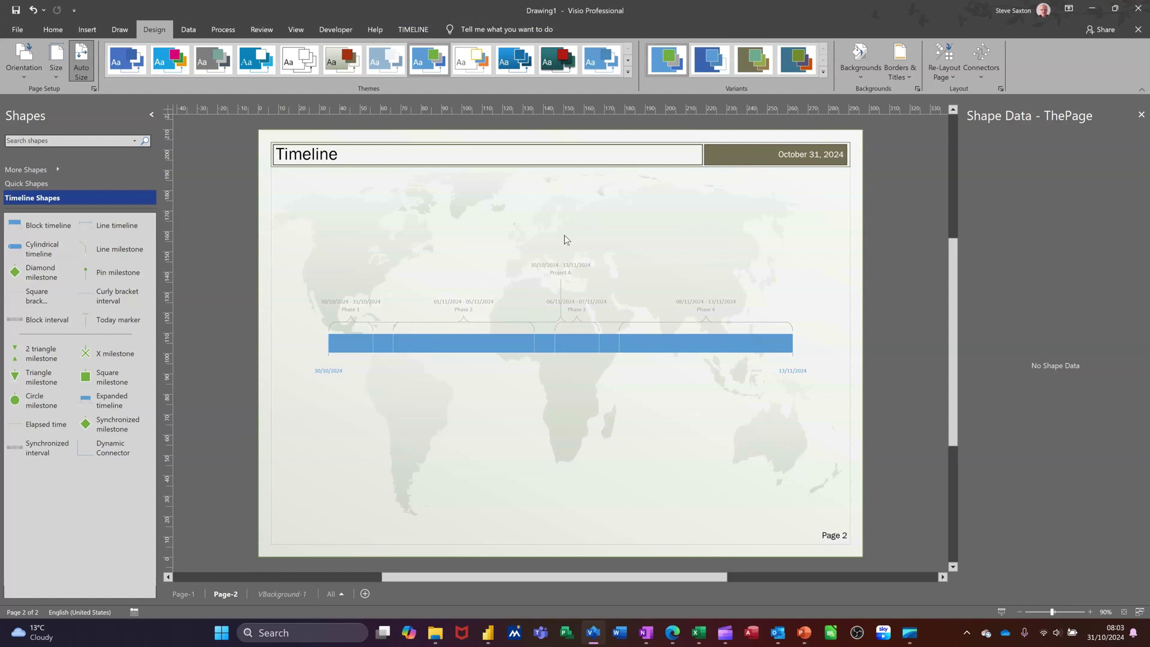
Step: Return to Page-1 to view its three timelines under the Timeline border
{"action": "left_click", "coordinate": [182, 596]}
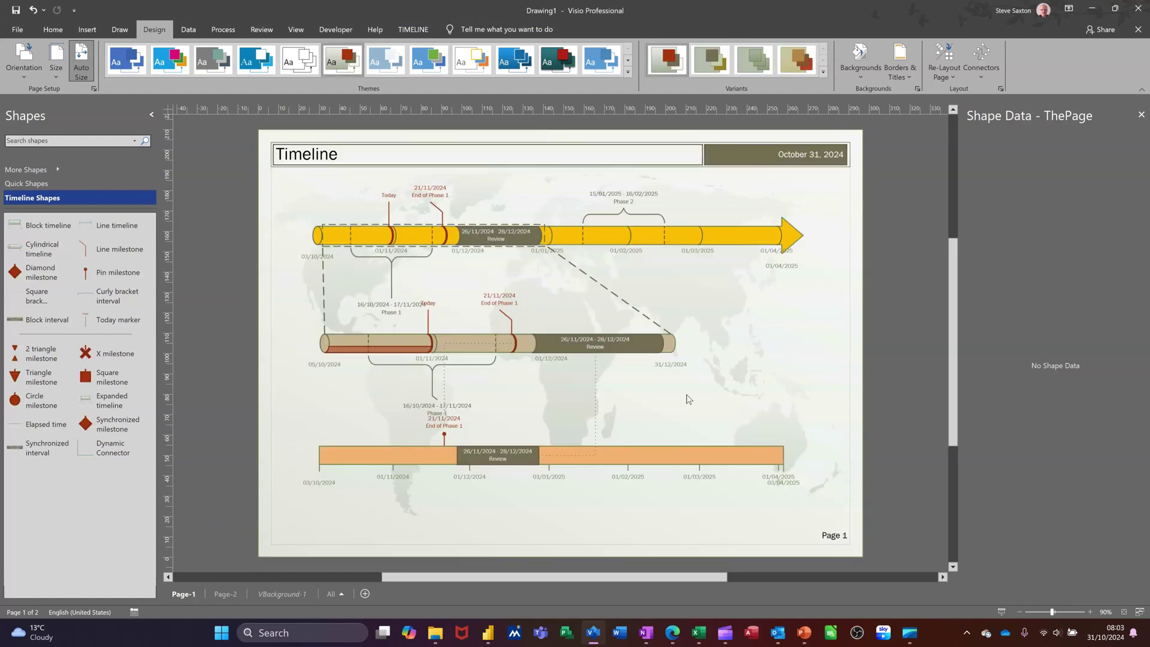